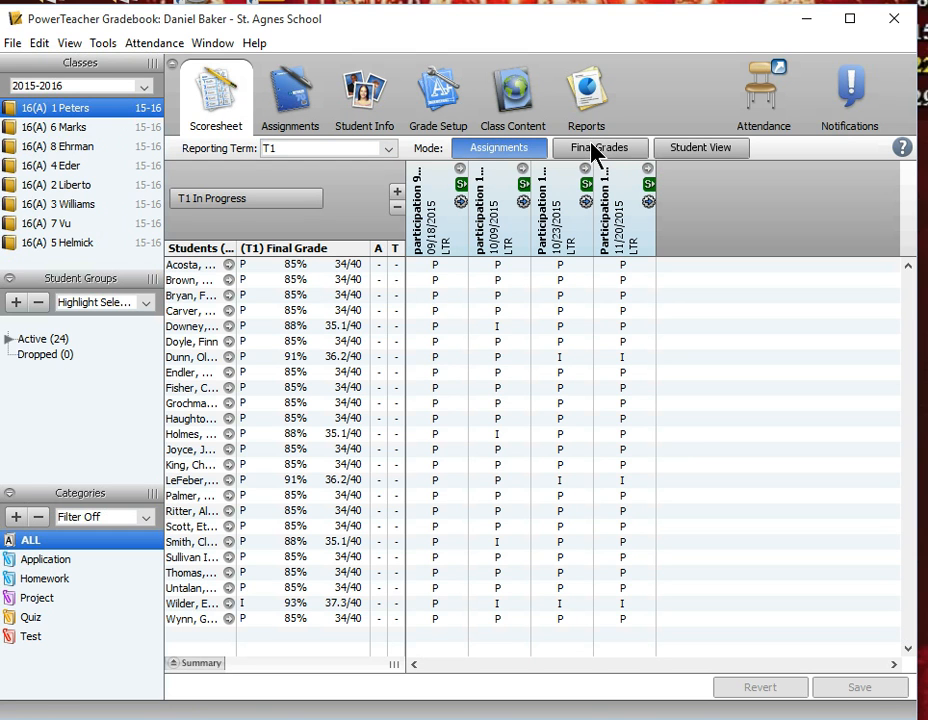
In the final grades view for T1, enter the Effort grades O, G, S and I for the first four students.
{"action": "left_click", "coordinate": [616, 148]}
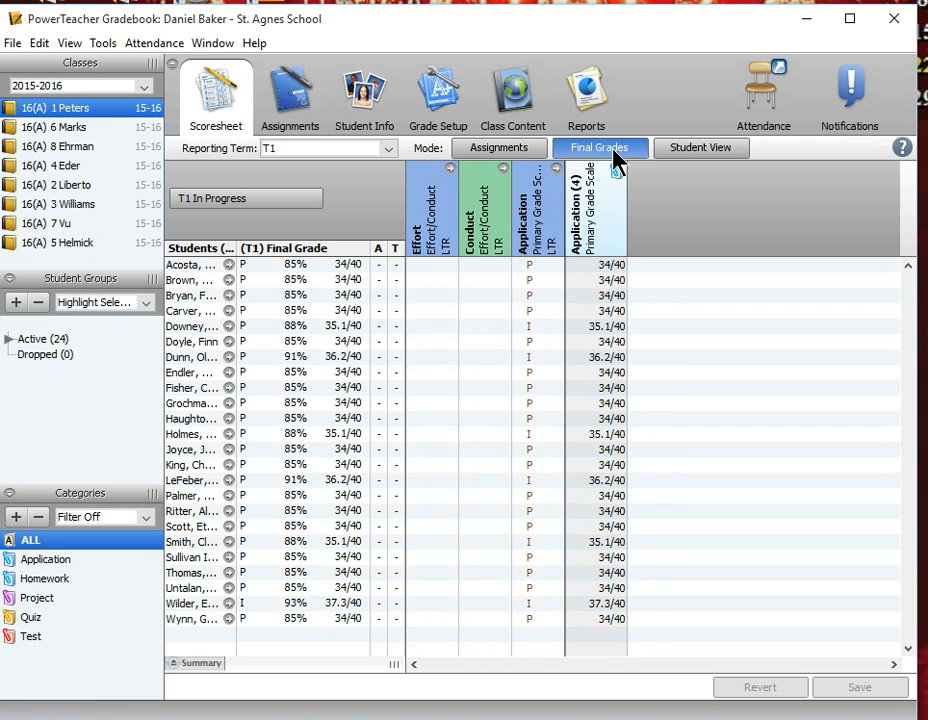
{"action": "left_click", "coordinate": [433, 265]}
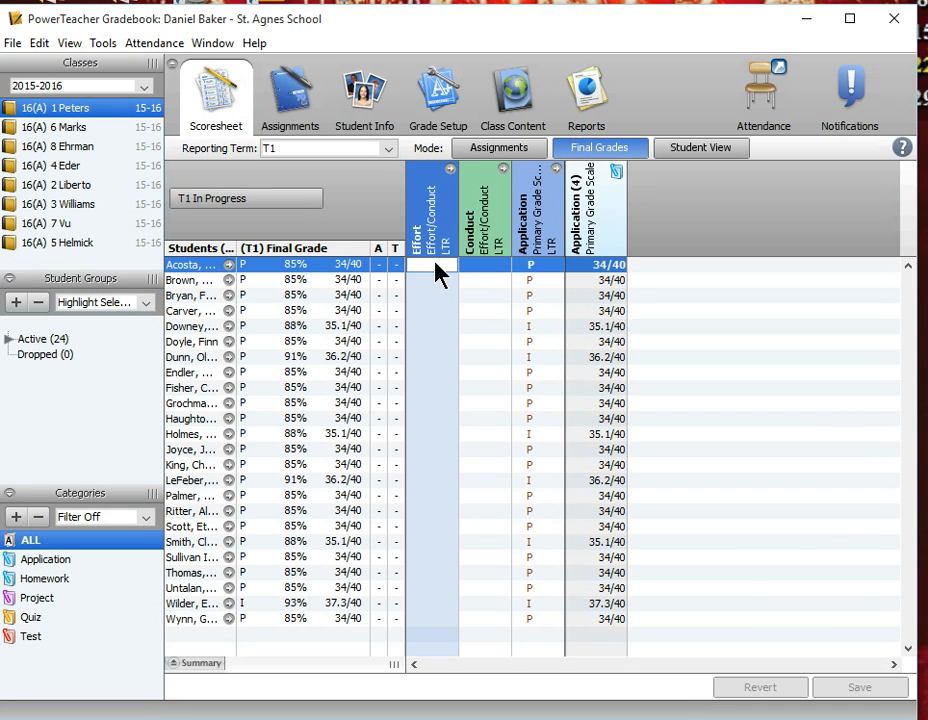
{"action": "type", "text": "c"}
{"action": "key", "text": "Return"}
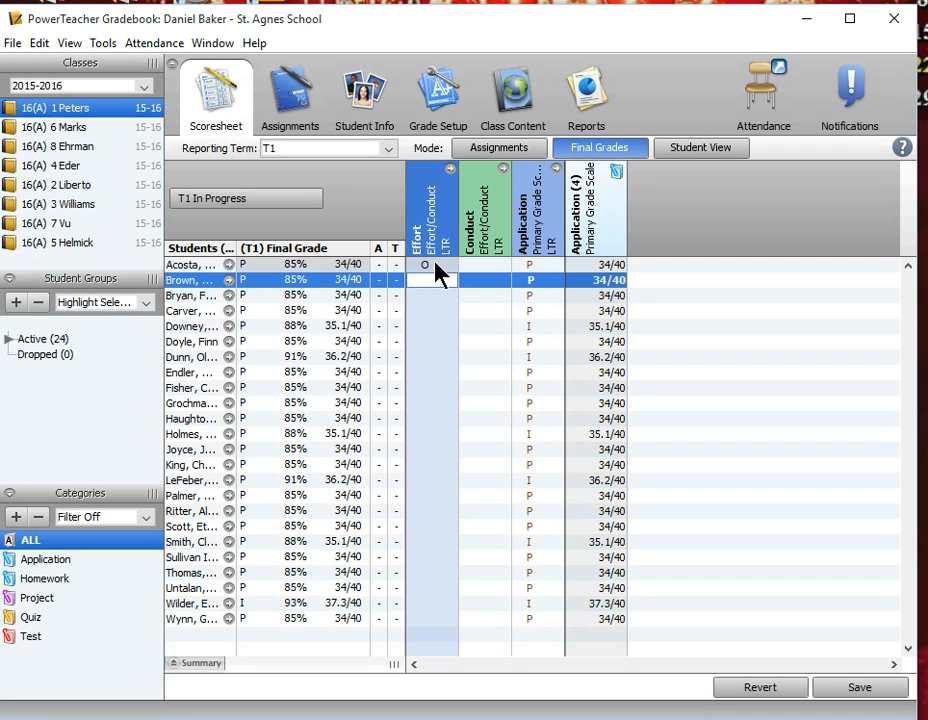
{"action": "type", "text": "g"}
{"action": "key", "text": "Return"}
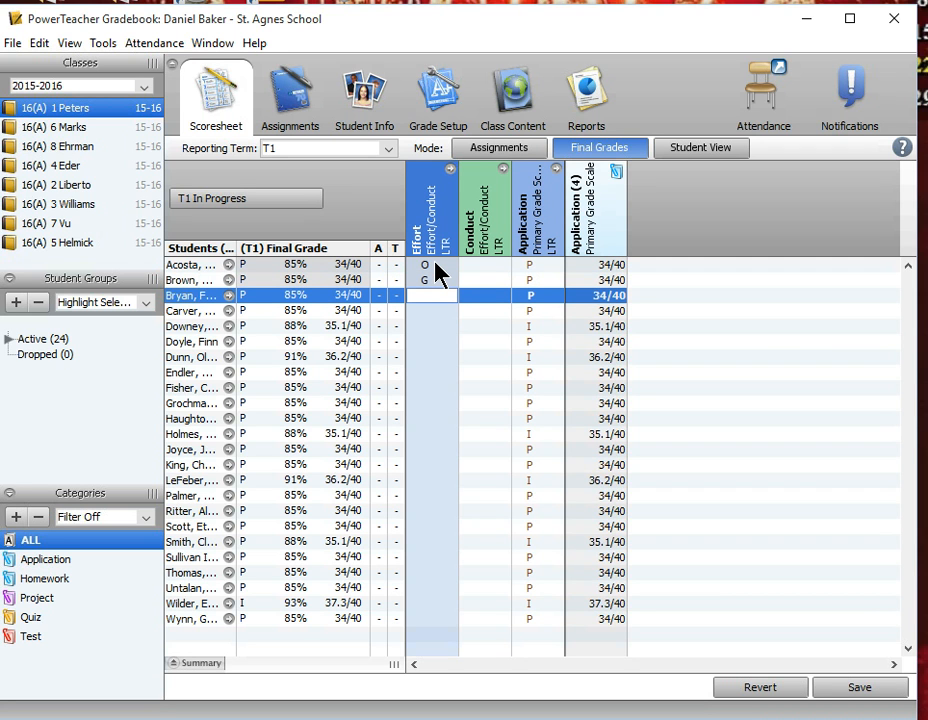
{"action": "type", "text": "s"}
{"action": "key", "text": "Return"}
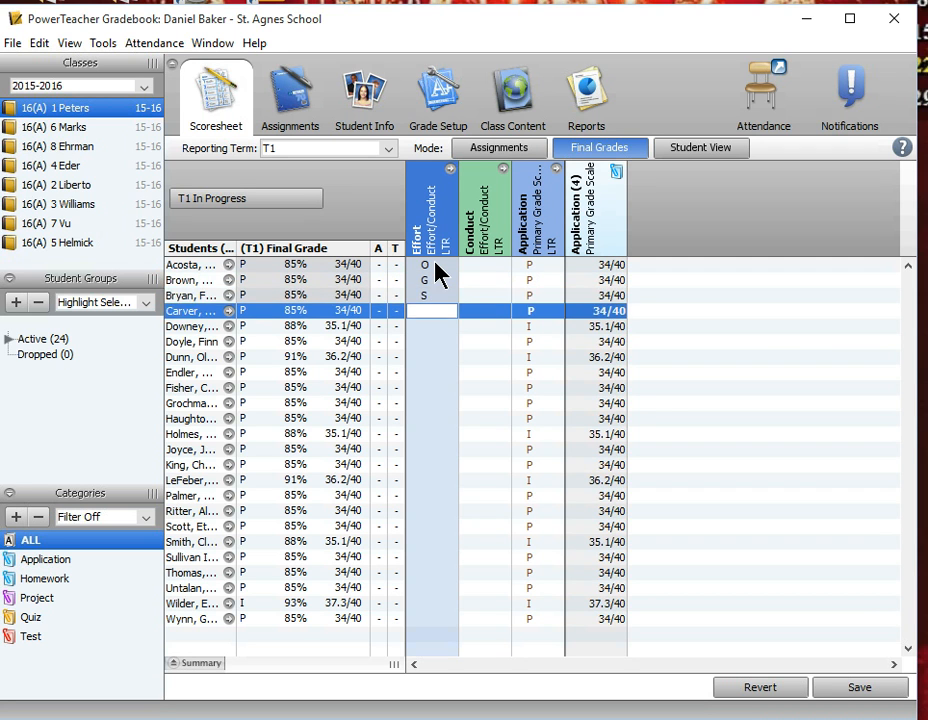
{"action": "type", "text": "i"}
{"action": "key", "text": "Return"}
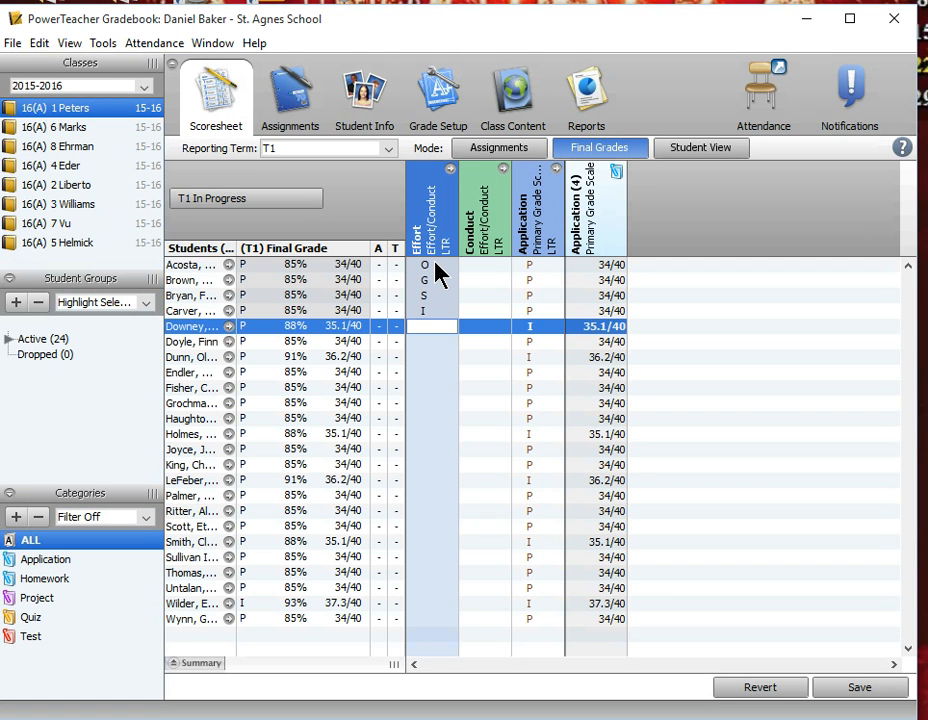
Try to enter n as the fifth student's Effort grade, and clear the entry.
{"action": "type", "text": "n"}
{"action": "key", "text": "Return"}
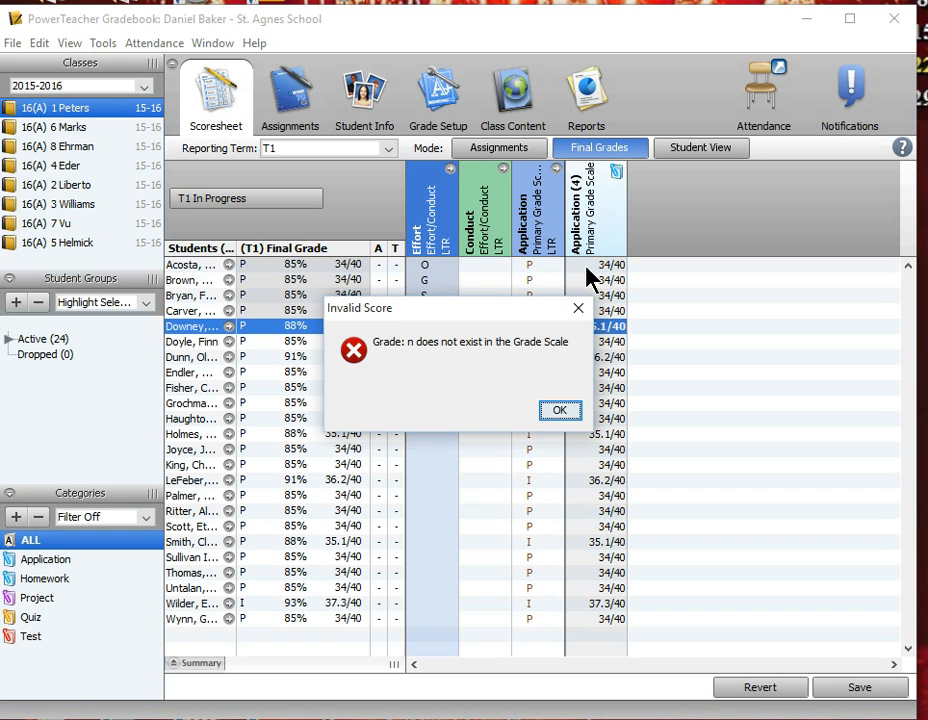
{"action": "left_click", "coordinate": [556, 413]}
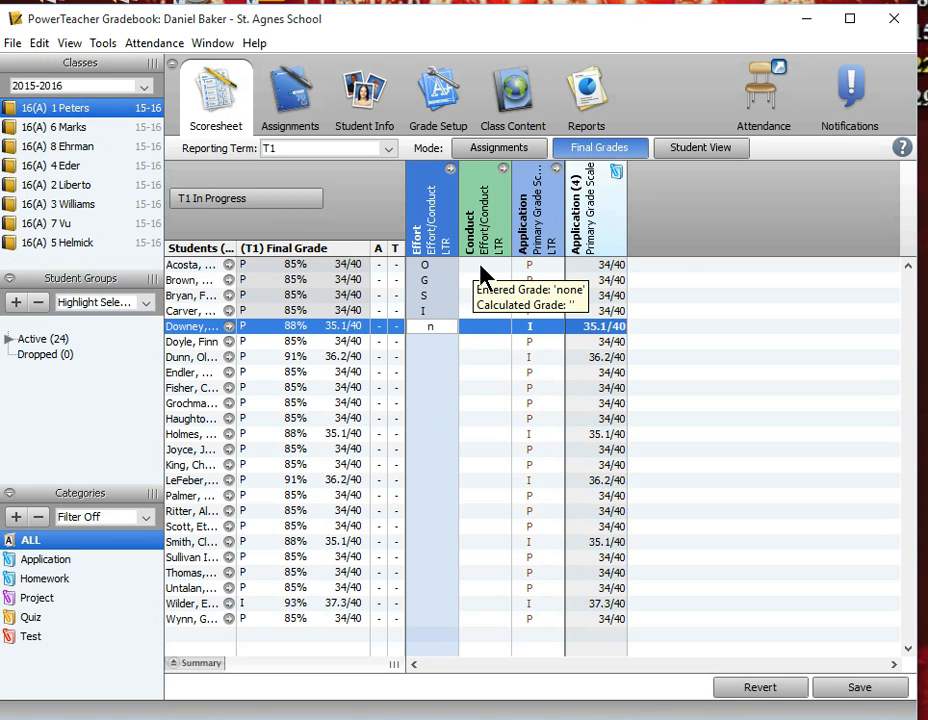
{"action": "key", "text": "Return"}
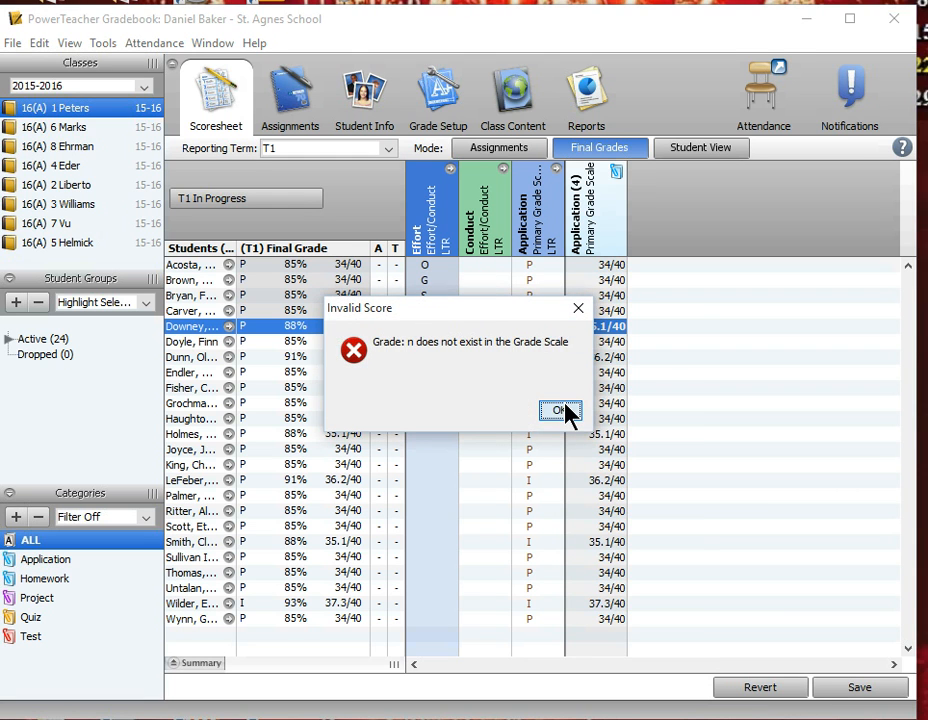
{"action": "left_click", "coordinate": [564, 408]}
{"action": "left_click", "coordinate": [480, 278]}
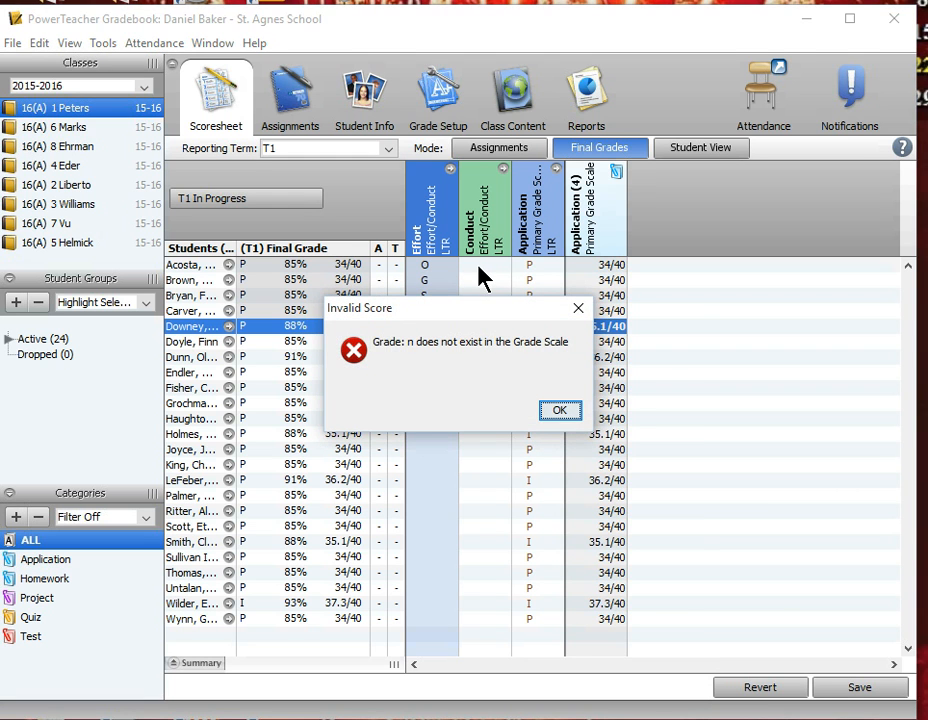
{"action": "left_click", "coordinate": [560, 411]}
{"action": "double_click", "coordinate": [442, 326]}
{"action": "type", "text": "I"}
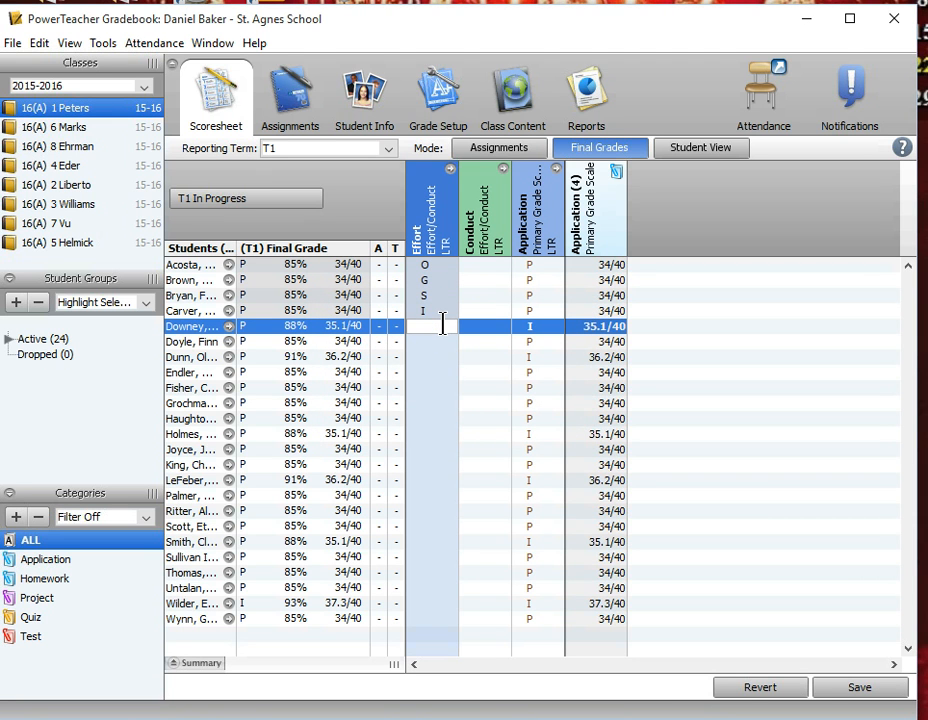
Enter the Conduct grades O, G, S and I for the first four students.
{"action": "left_click", "coordinate": [469, 264]}
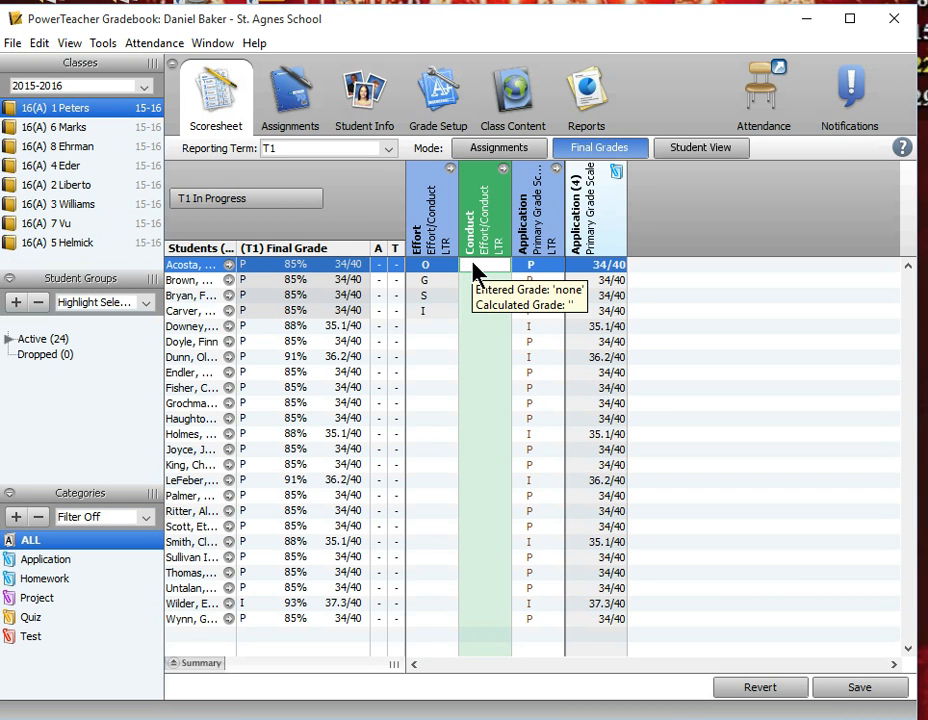
{"action": "type", "text": "o"}
{"action": "key", "text": "Return"}
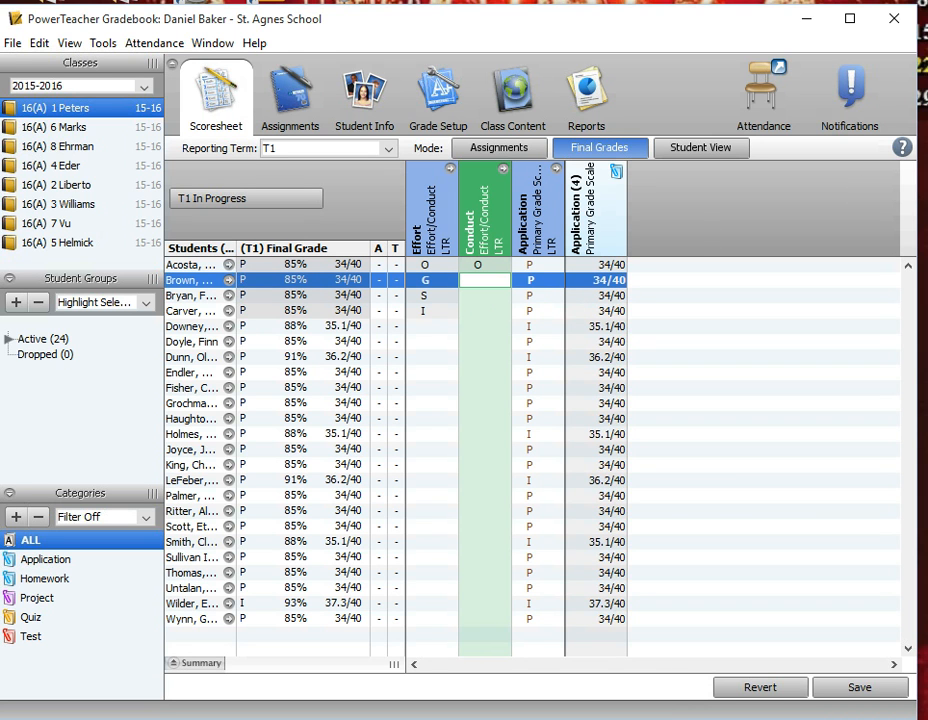
{"action": "type", "text": "g"}
{"action": "key", "text": "Return"}
{"action": "type", "text": "s"}
{"action": "key", "text": "Return"}
{"action": "type", "text": "i"}
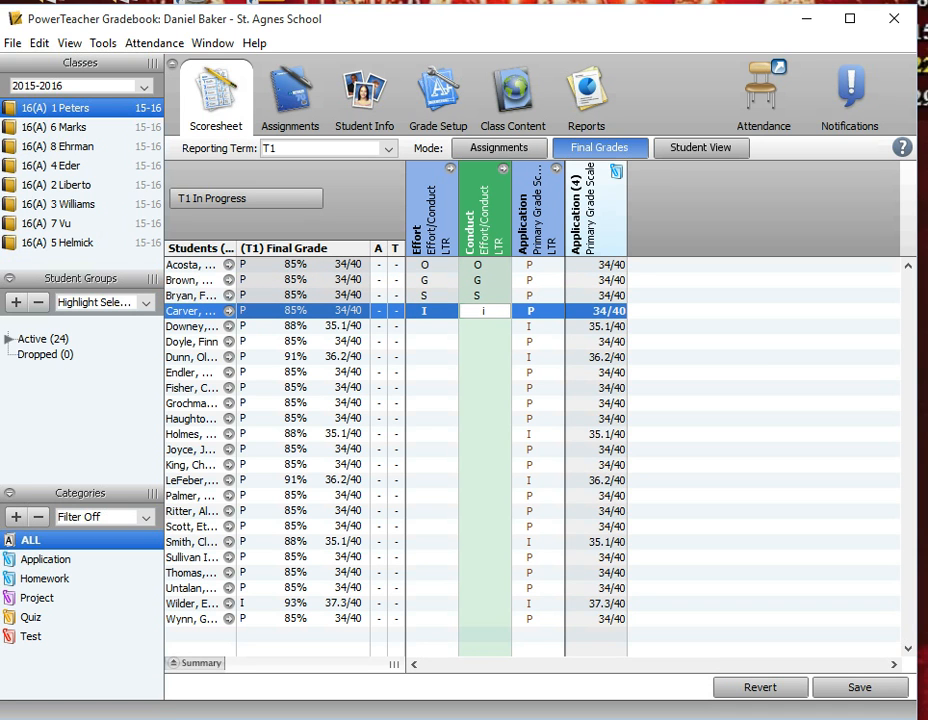
{"action": "key", "text": "Return"}
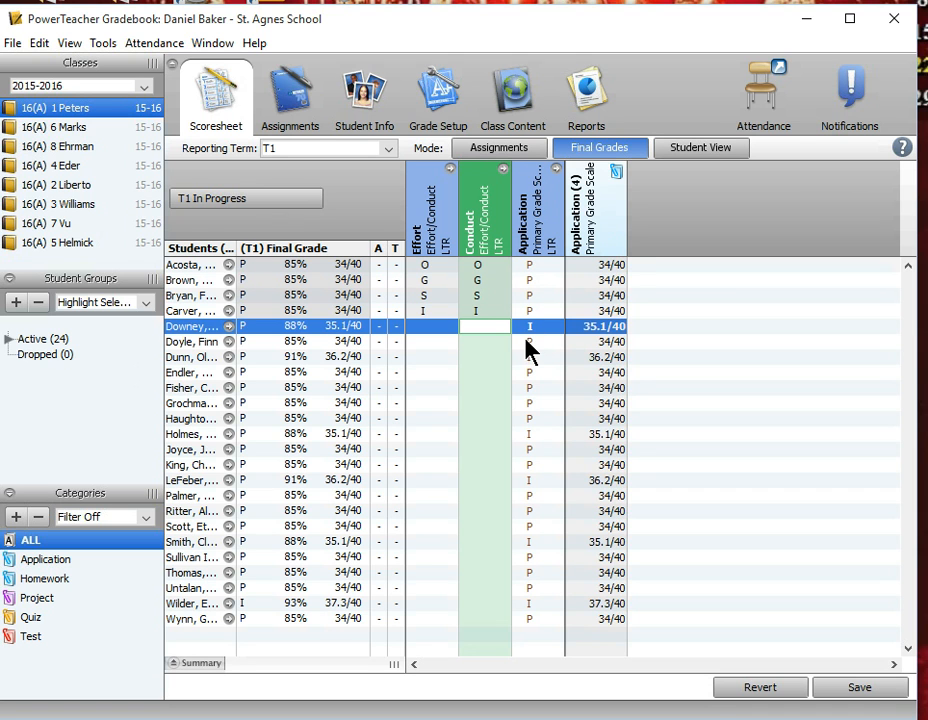
Override the fifth student's Application grade with P, and return to the assignments view without saving the modified scores.
{"action": "mouse_move", "coordinate": [530, 345]}
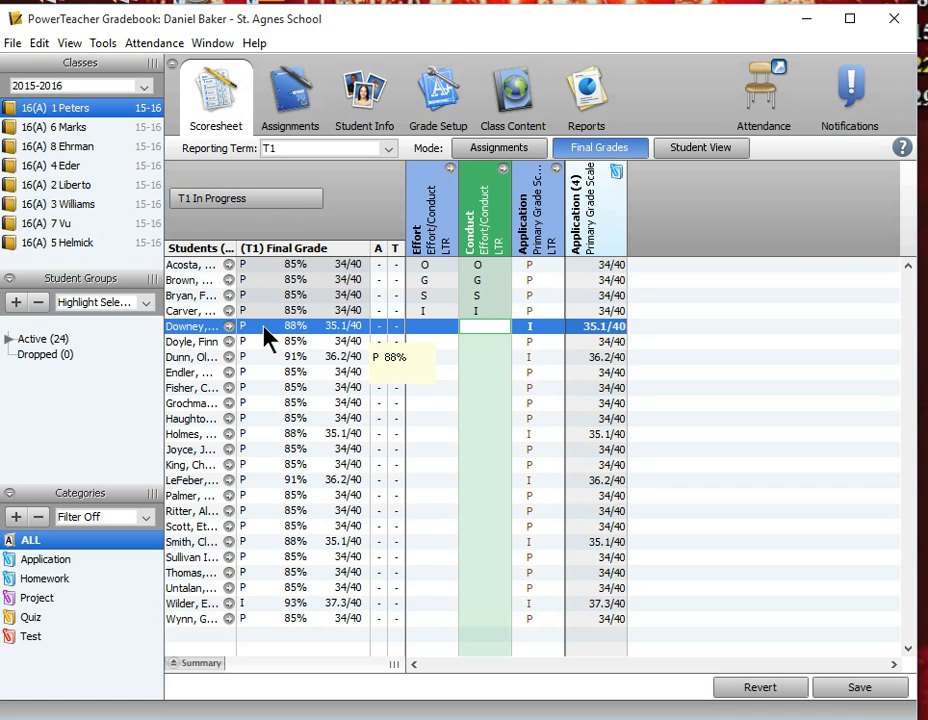
{"action": "left_click", "coordinate": [529, 329]}
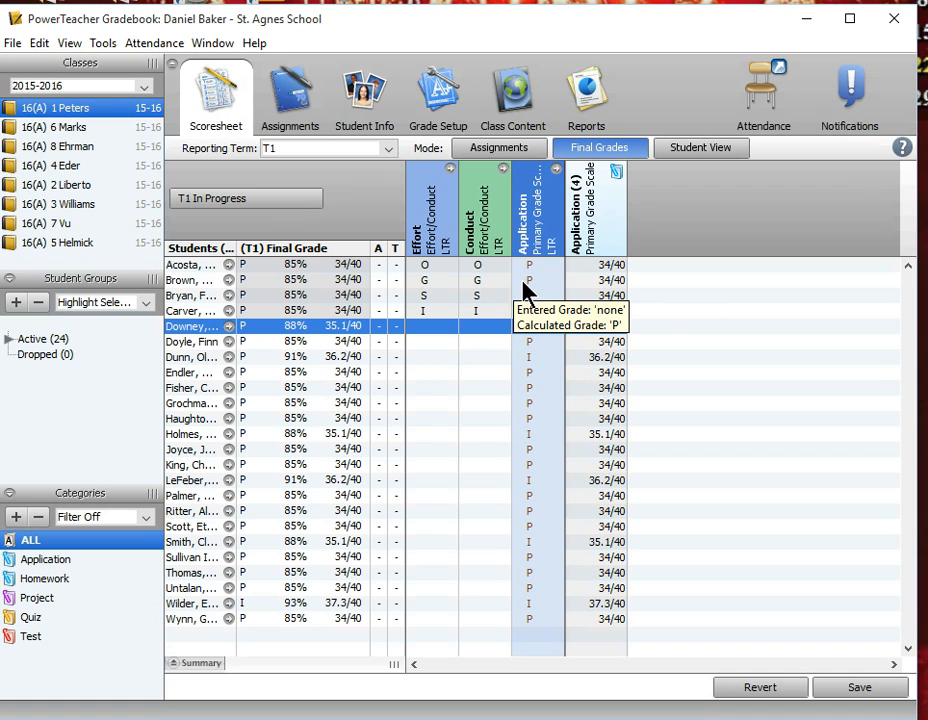
{"action": "type", "text": "I"}
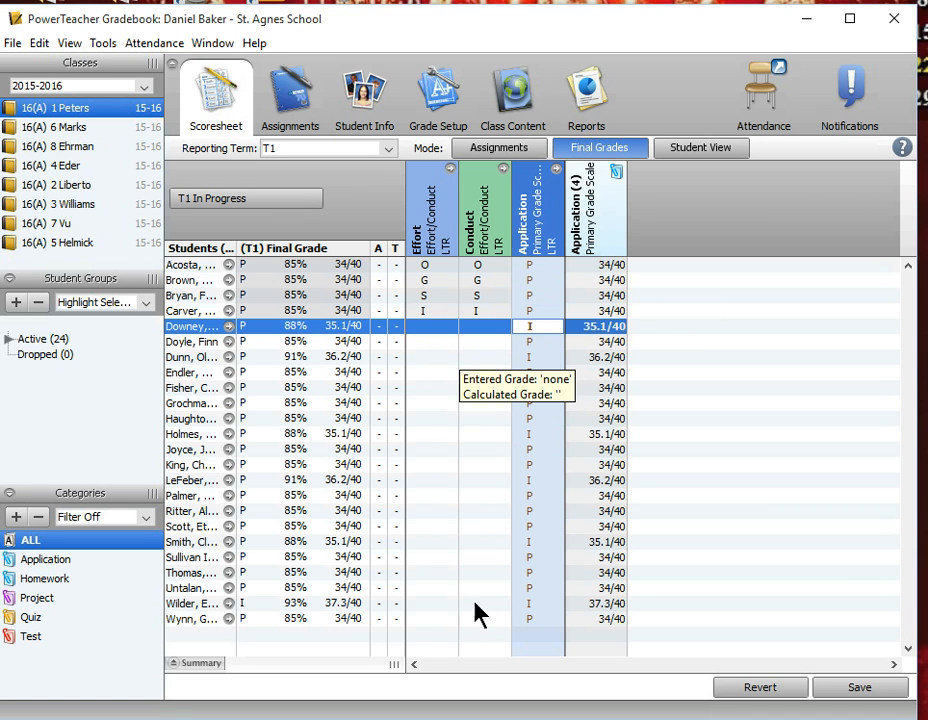
{"action": "key", "text": "BackSpace"}
{"action": "type", "text": "p"}
{"action": "key", "text": "Return"}
{"action": "key", "text": "Up"}
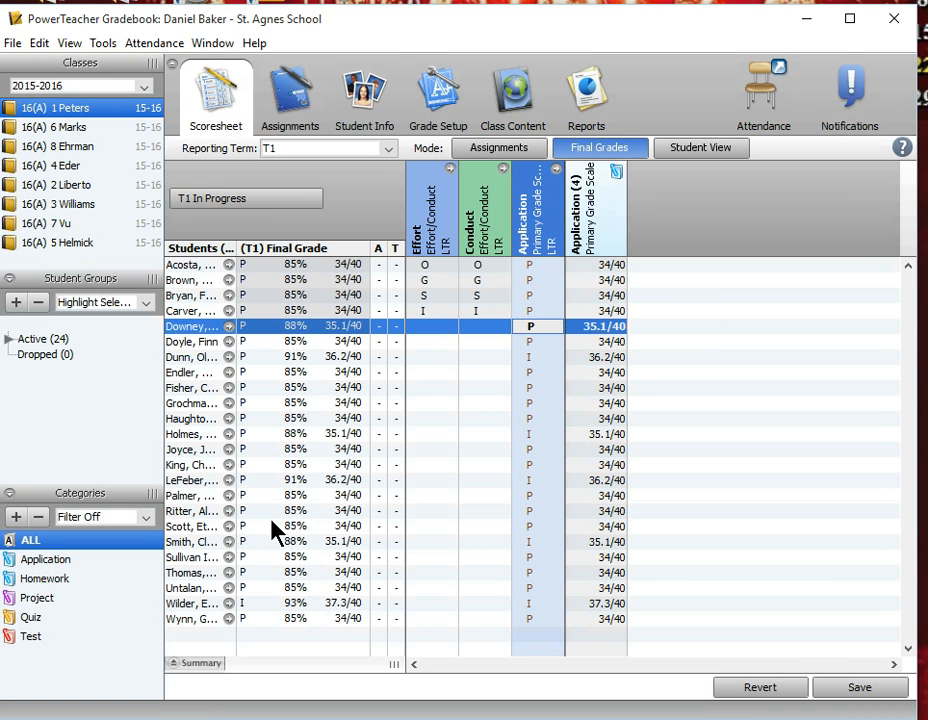
{"action": "left_click", "coordinate": [502, 152]}
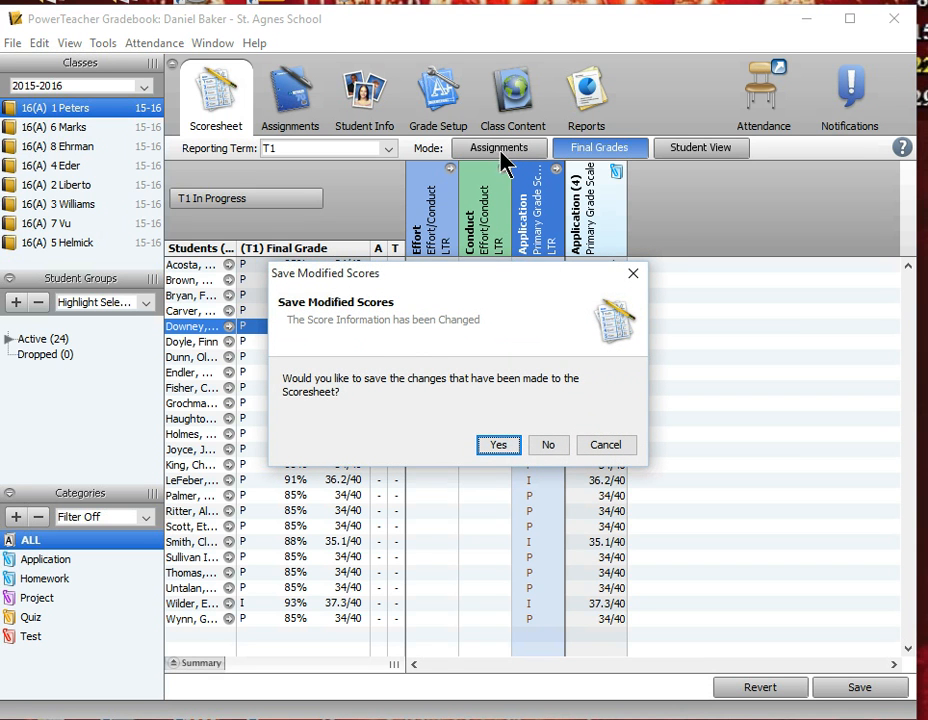
{"action": "left_click", "coordinate": [553, 446]}
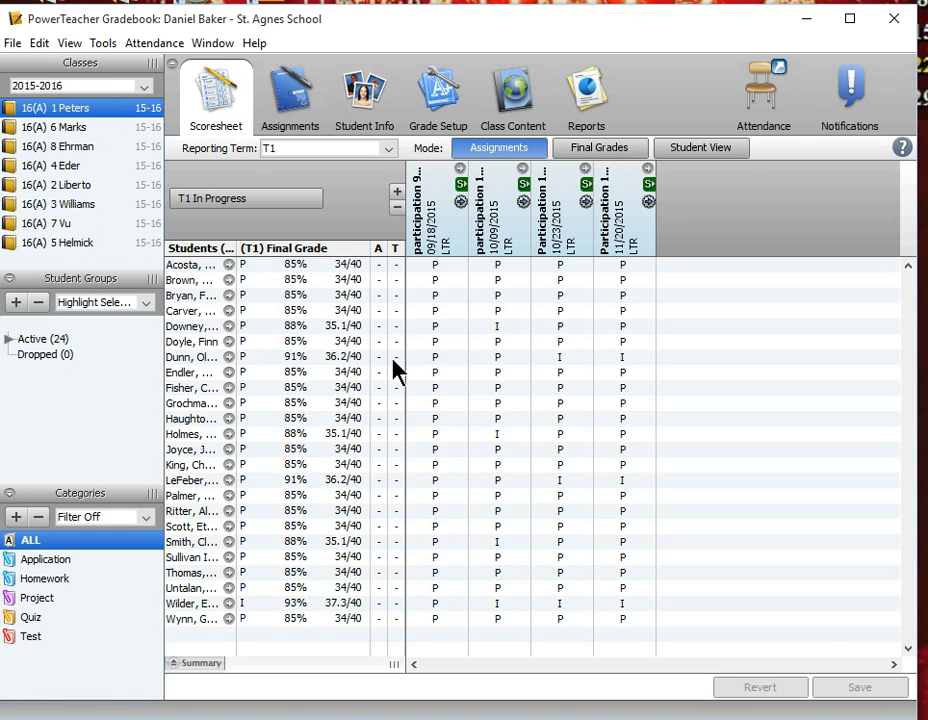
Open the comment editor of the first student's T1 final grade and show the District Comment Bank.
{"action": "double_click", "coordinate": [298, 258]}
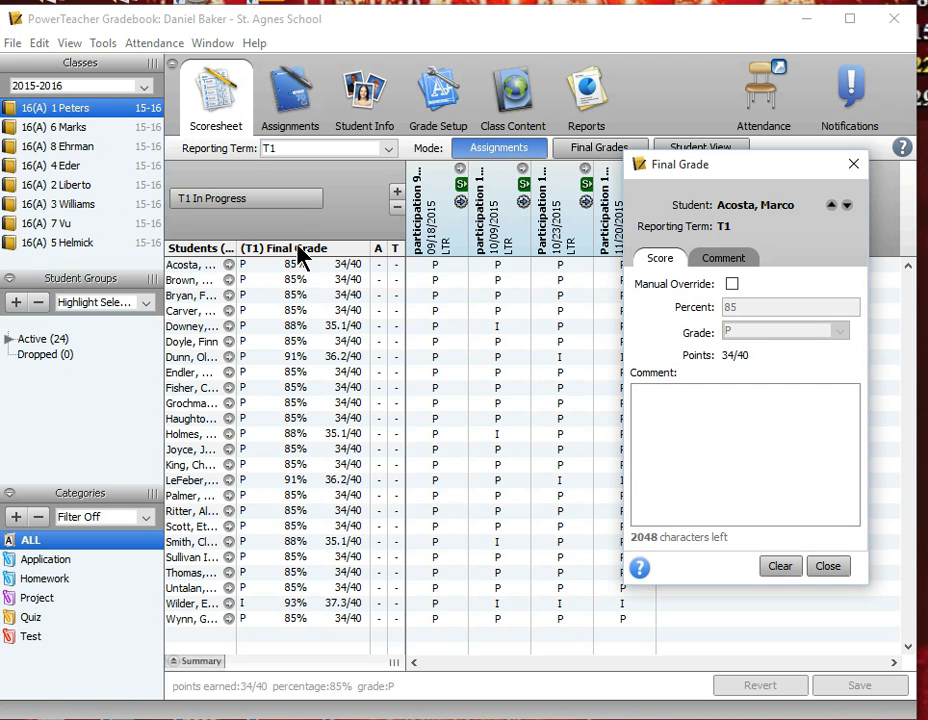
{"action": "left_click_drag", "start_coordinate": [760, 182], "coordinate": [533, 160]}
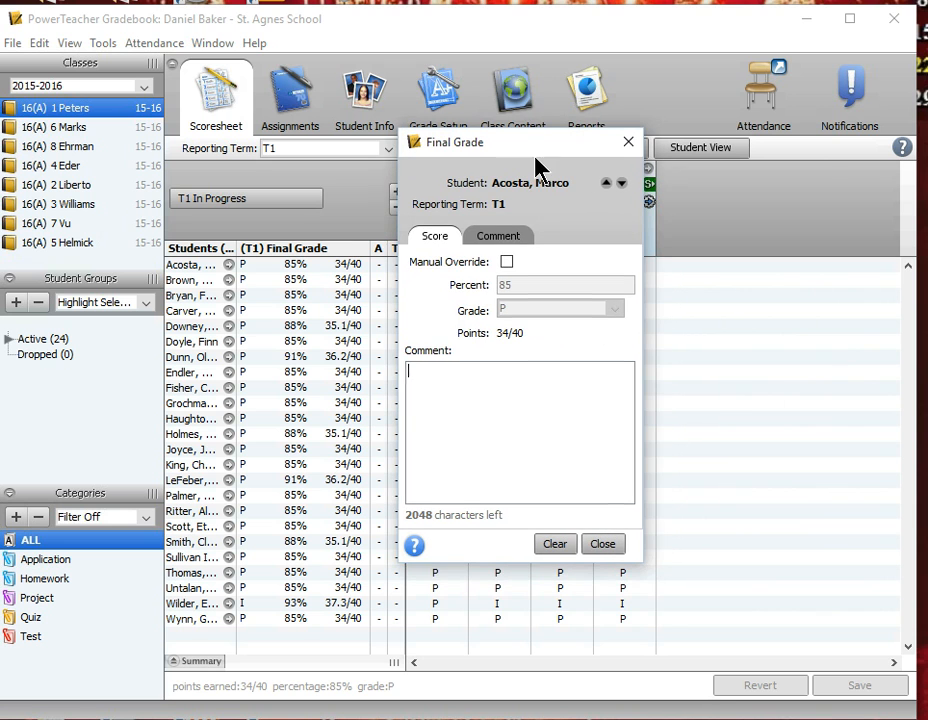
{"action": "left_click", "coordinate": [505, 244]}
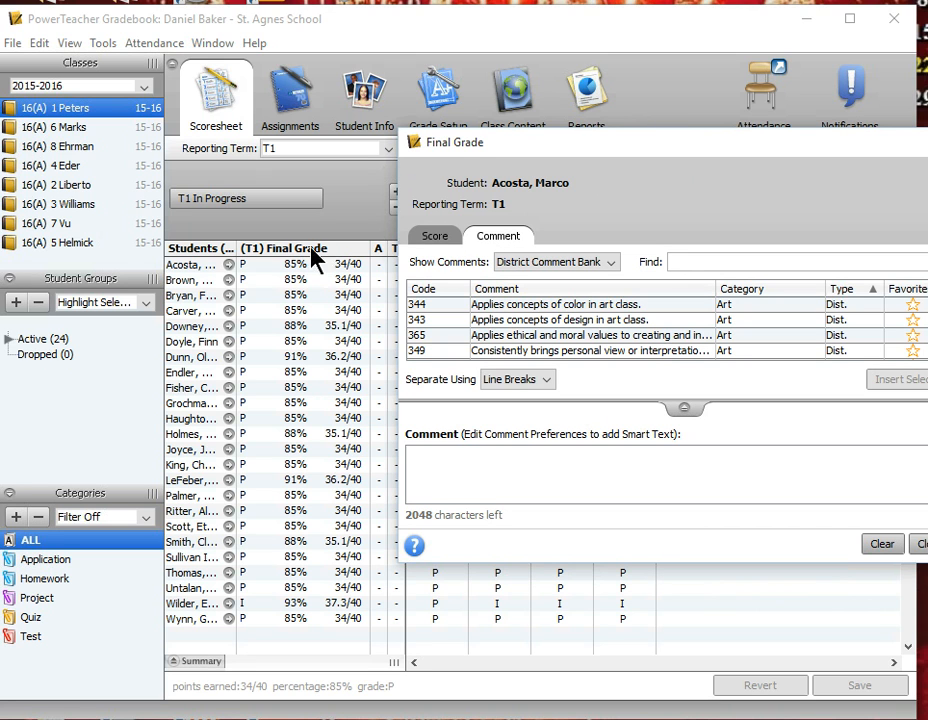
{"action": "left_click", "coordinate": [201, 268]}
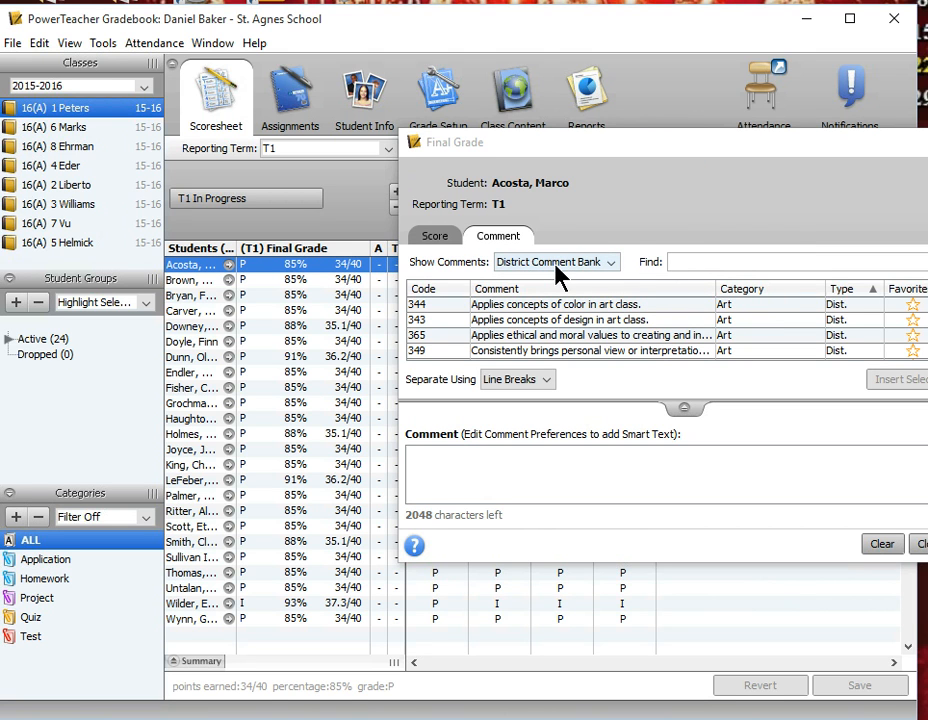
{"action": "left_click", "coordinate": [612, 264]}
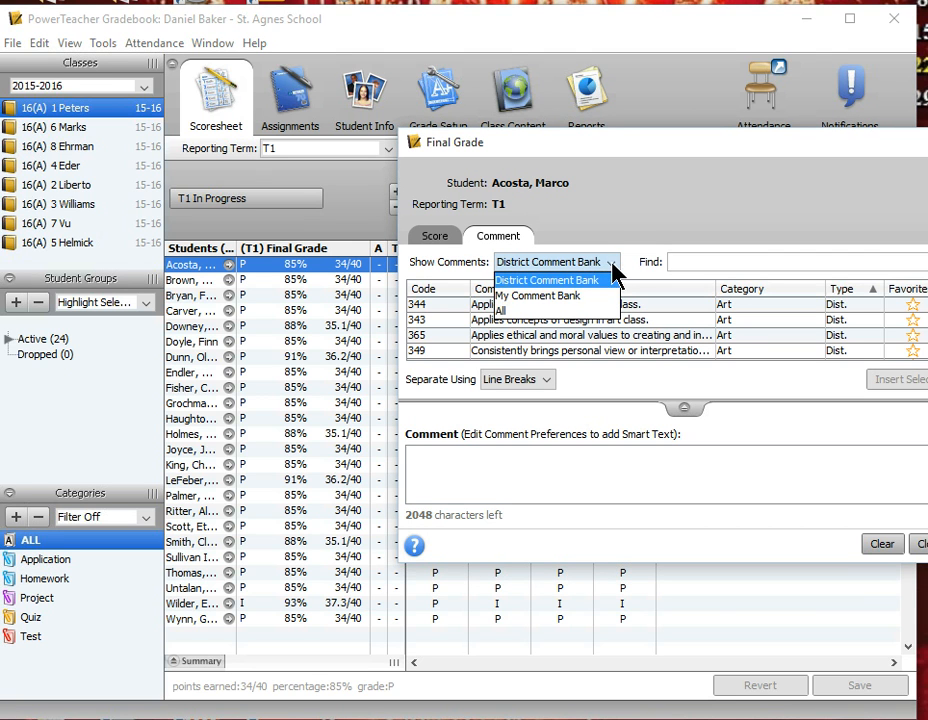
{"action": "left_click", "coordinate": [564, 282]}
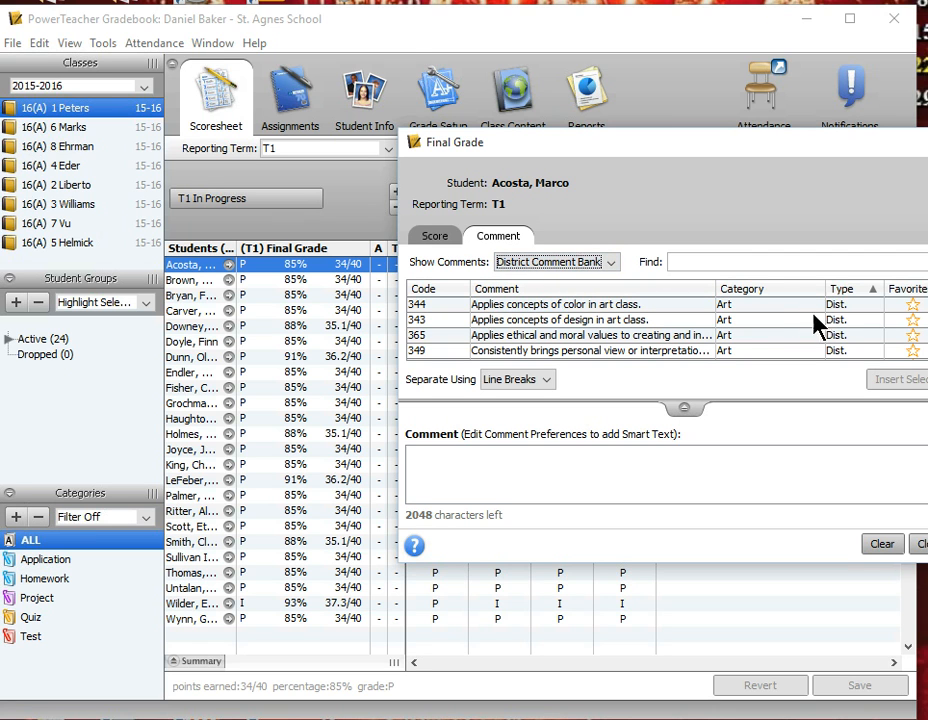
Widen the student names column and insert the General comment "Demonstrates consistent progress." for the first student.
{"action": "left_click", "coordinate": [745, 305]}
{"action": "scroll", "coordinate": [755, 355], "scroll_direction": "down", "scroll_amount": 2}
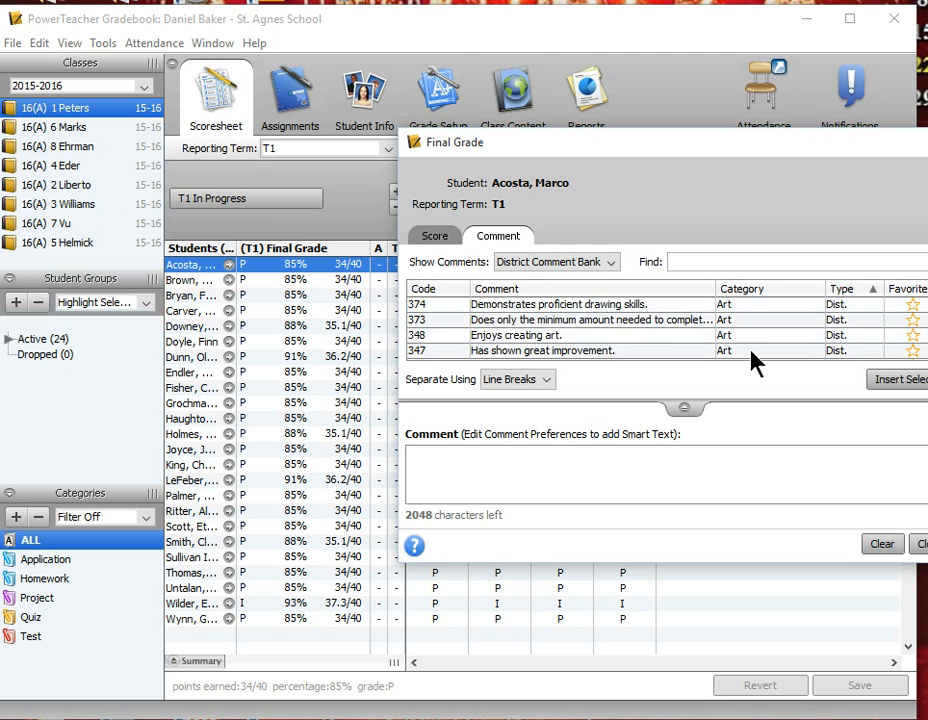
{"action": "scroll", "coordinate": [755, 362], "scroll_direction": "down", "scroll_amount": 10}
{"action": "scroll", "coordinate": [755, 362], "scroll_direction": "down", "scroll_amount": 2}
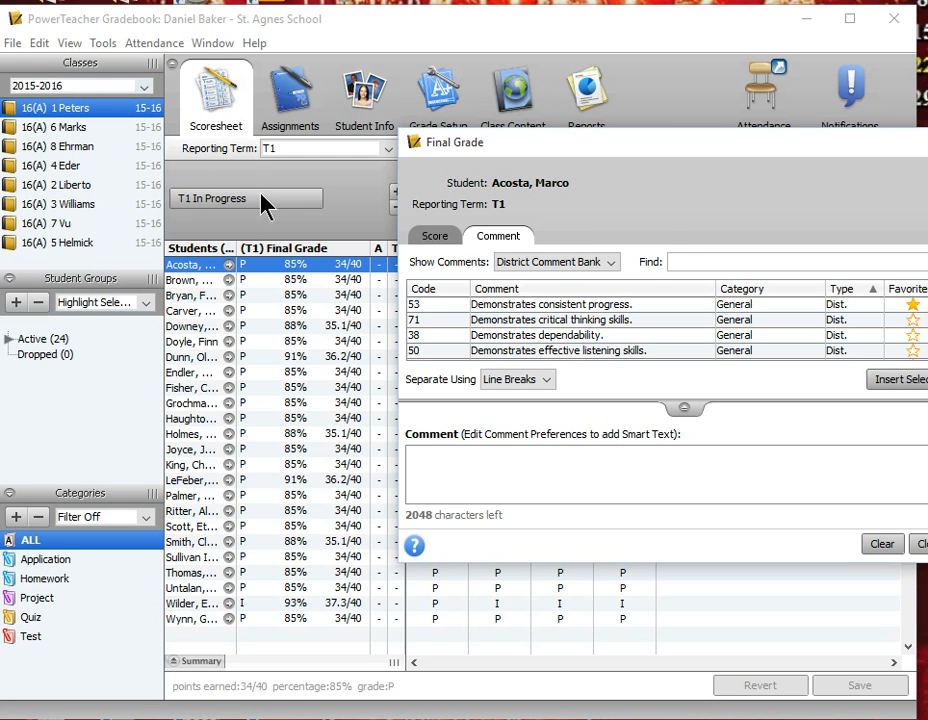
{"action": "left_click_drag", "start_coordinate": [237, 248], "coordinate": [263, 248]}
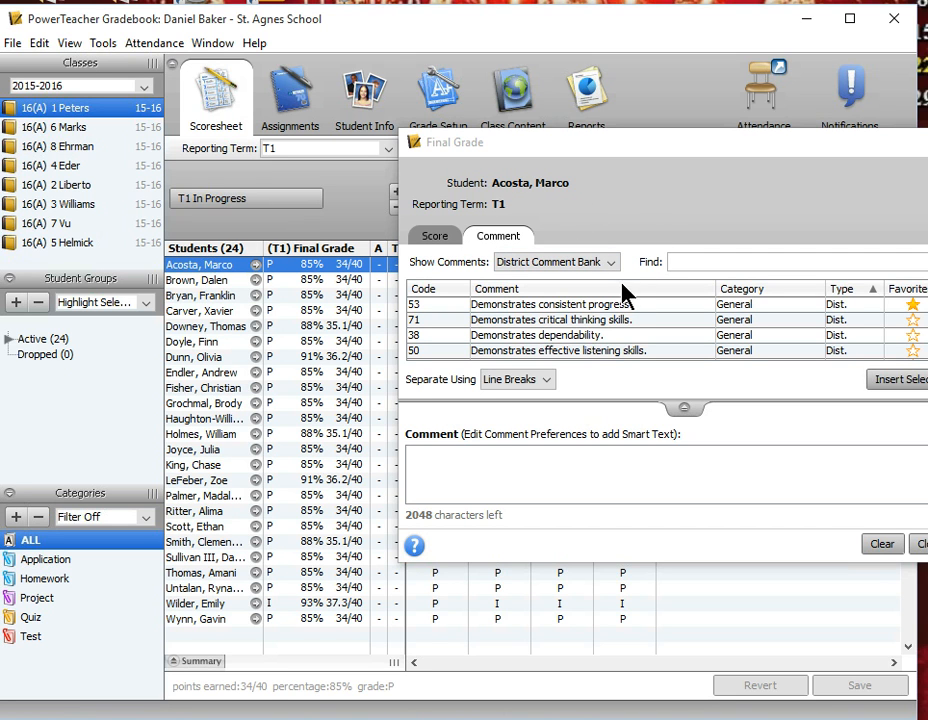
{"action": "left_click", "coordinate": [633, 305]}
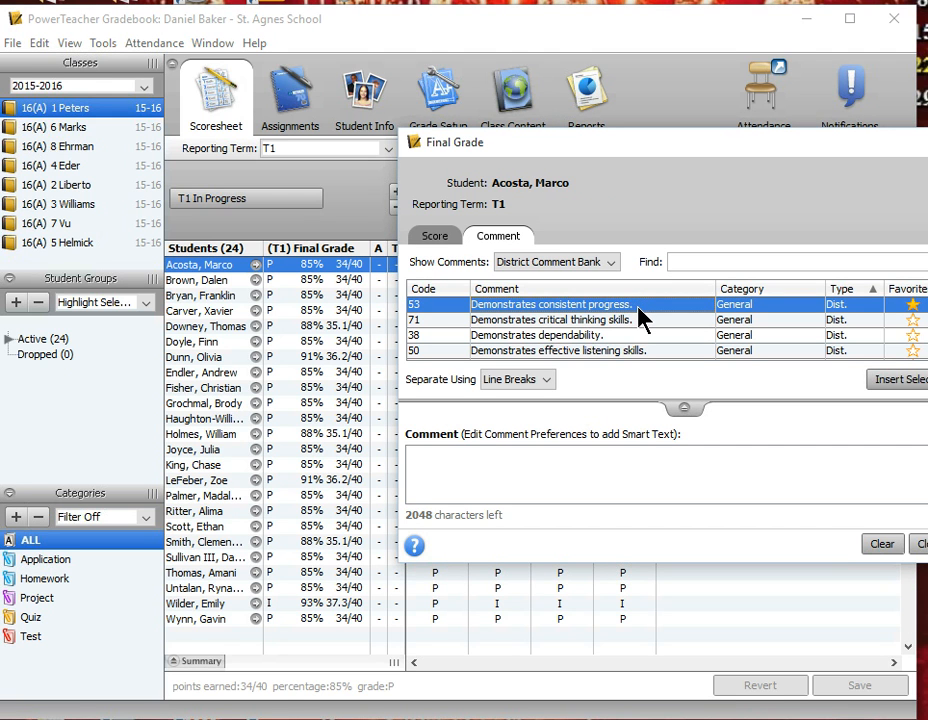
{"action": "double_click", "coordinate": [639, 306]}
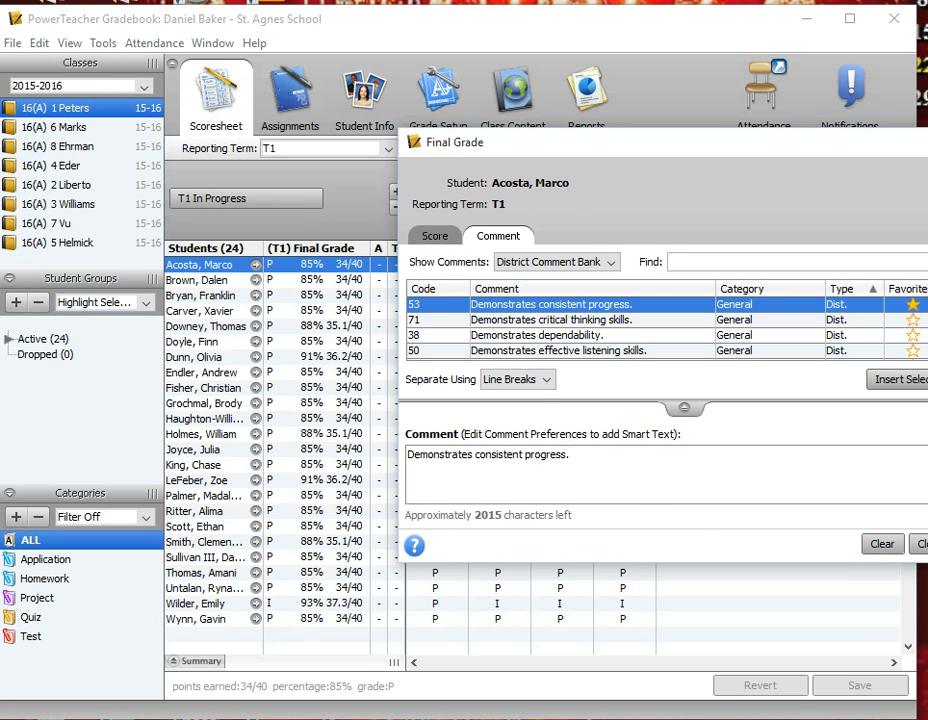
Insert the district comment "Demonstrates critical thinking skills." into the second student's final grade comment.
{"action": "left_click", "coordinate": [204, 281]}
{"action": "left_click", "coordinate": [204, 281]}
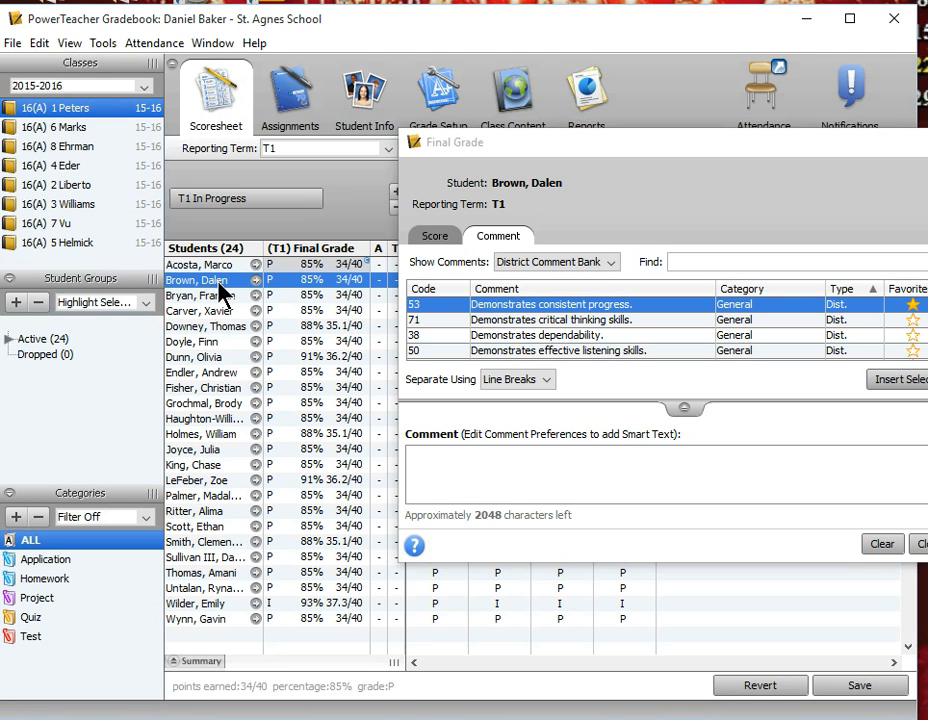
{"action": "left_click", "coordinate": [528, 325]}
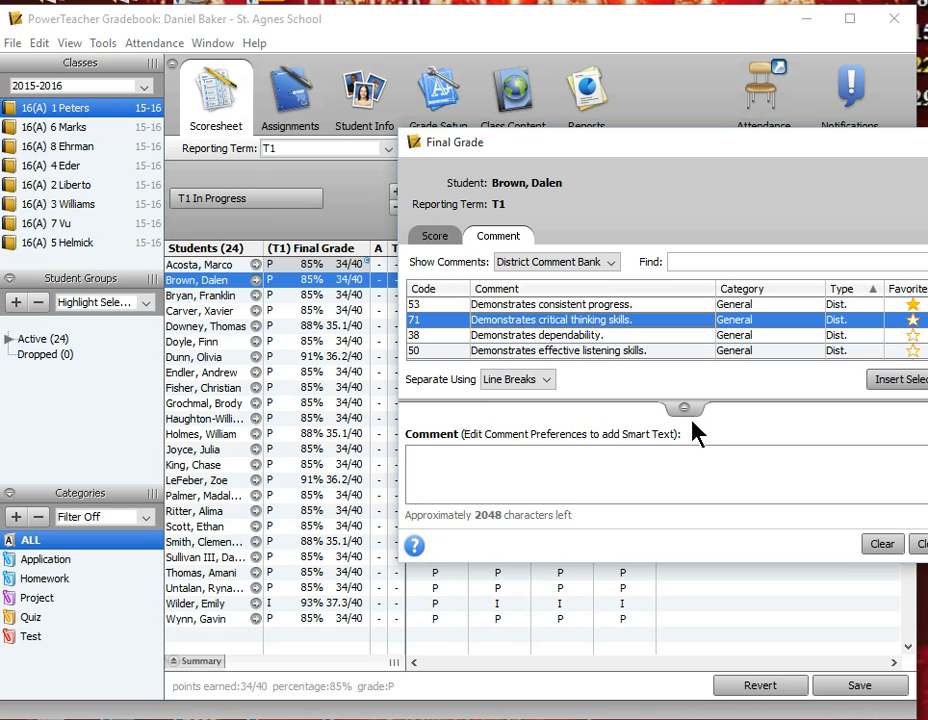
{"action": "left_click", "coordinate": [905, 380]}
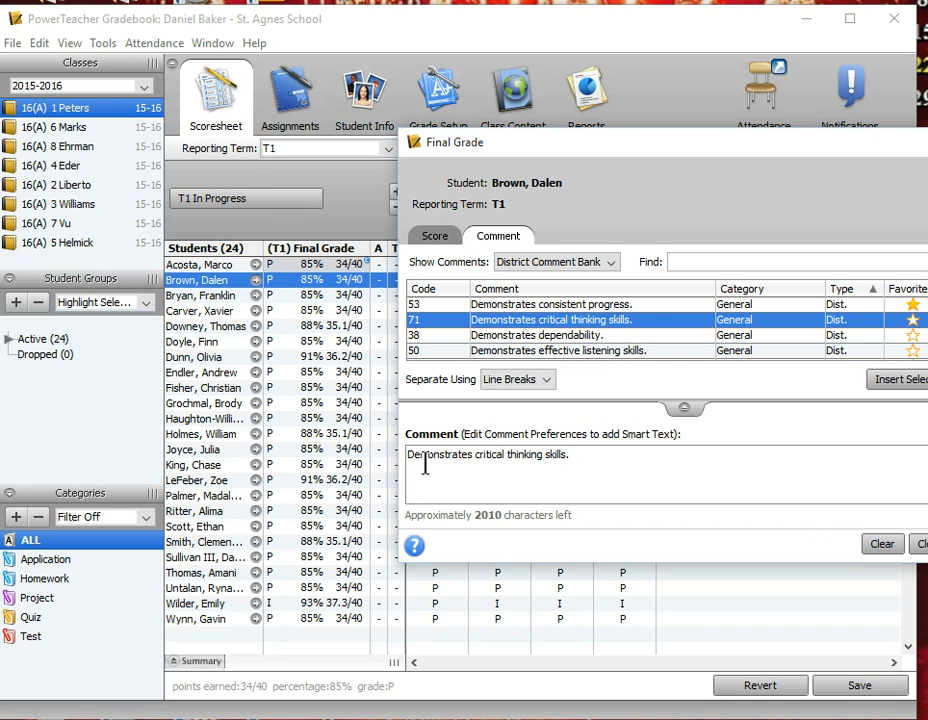
Insert the Improvement comment "Has inconsistent work habits." twice, on separate lines, into the third student's T1 final grade comment.
{"action": "left_click", "coordinate": [211, 297]}
{"action": "scroll", "coordinate": [677, 358], "scroll_direction": "down", "scroll_amount": 3}
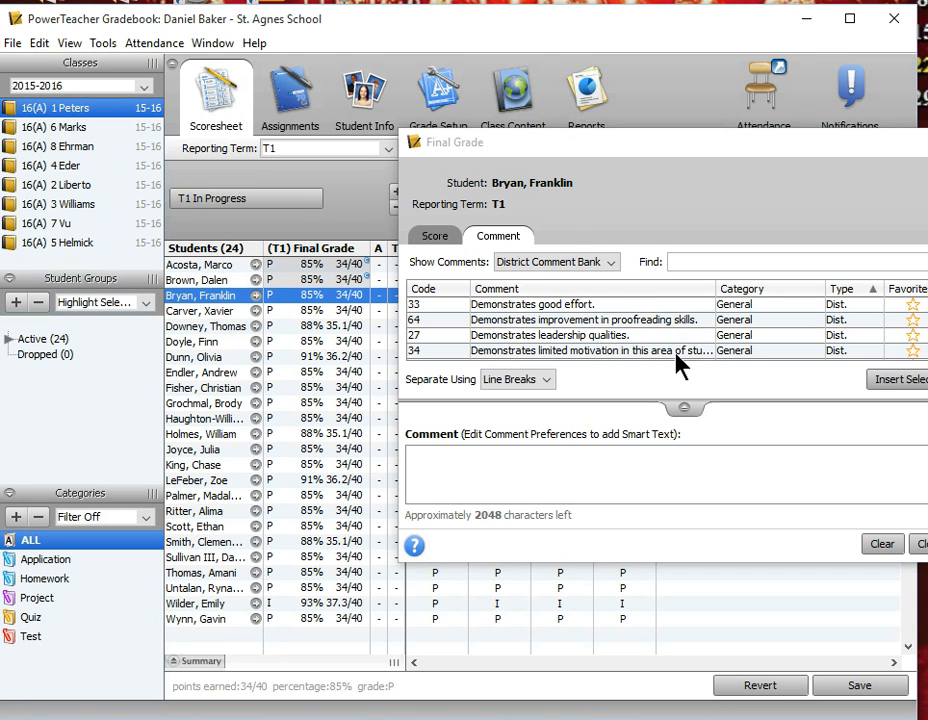
{"action": "scroll", "coordinate": [712, 350], "scroll_direction": "down", "scroll_amount": 6}
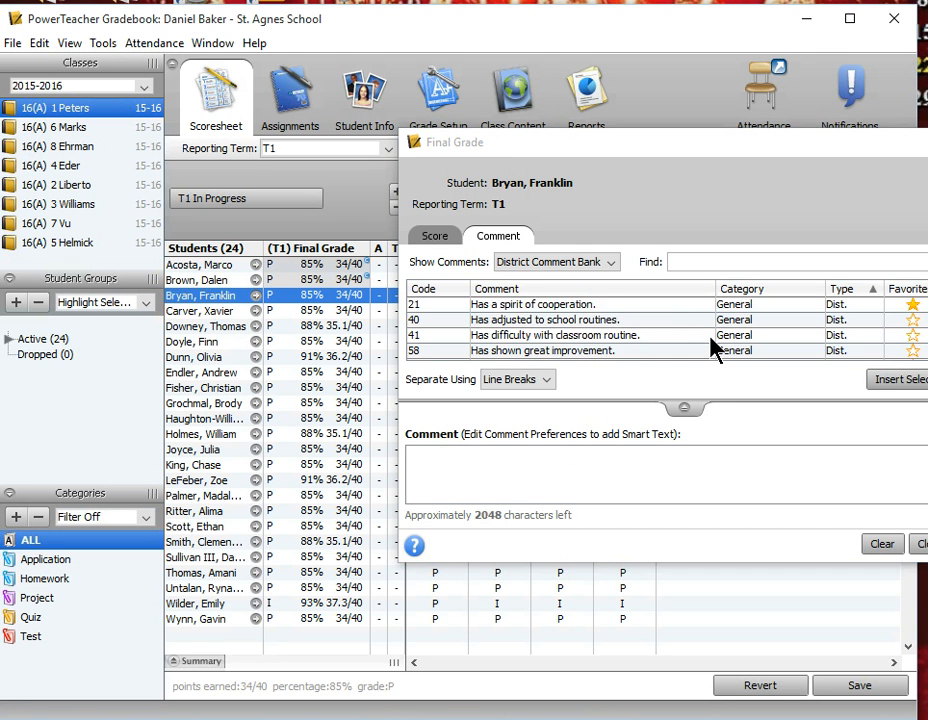
{"action": "scroll", "coordinate": [766, 352], "scroll_direction": "down", "scroll_amount": 6}
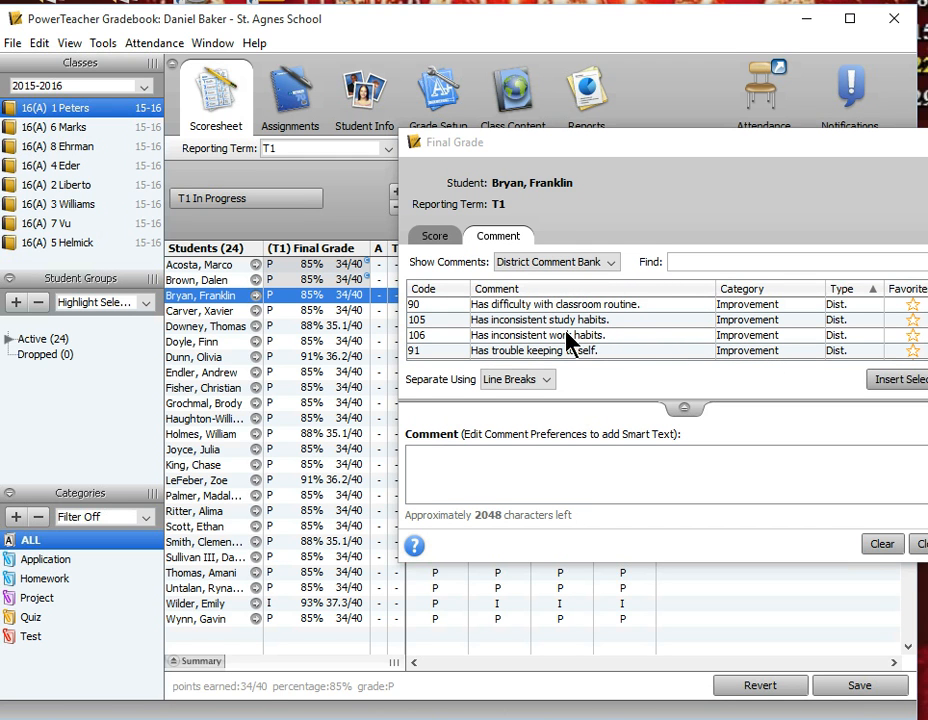
{"action": "left_click", "coordinate": [548, 336]}
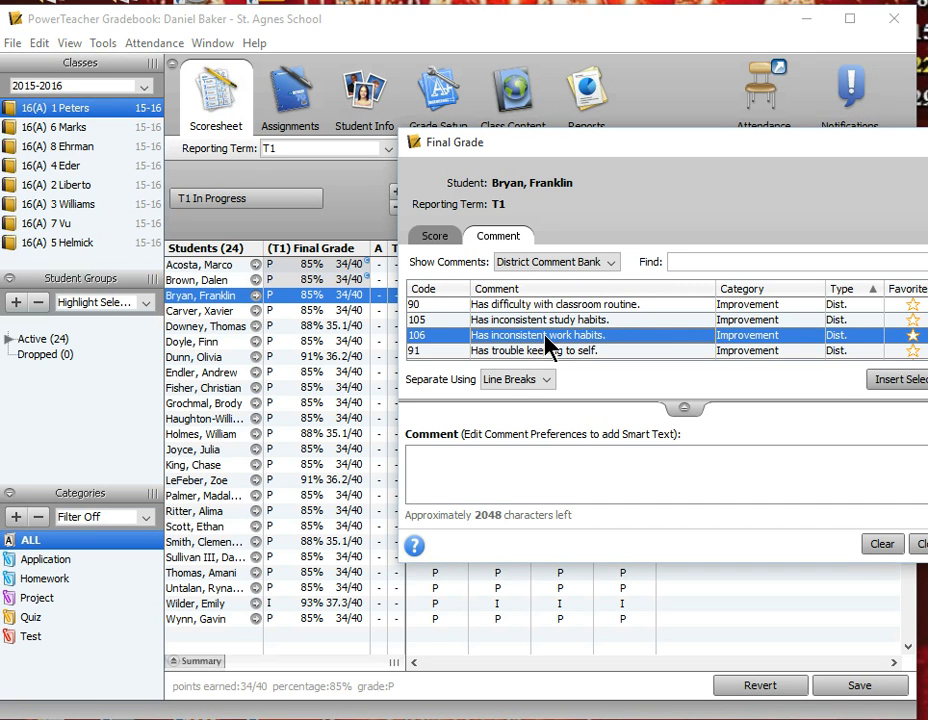
{"action": "double_click", "coordinate": [546, 338]}
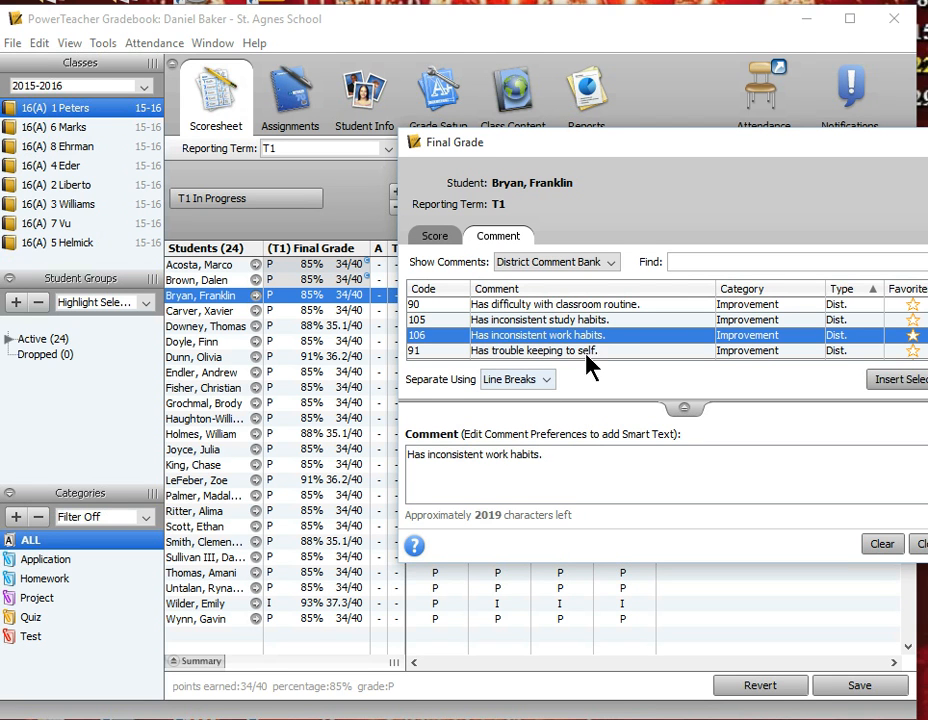
{"action": "double_click", "coordinate": [607, 336]}
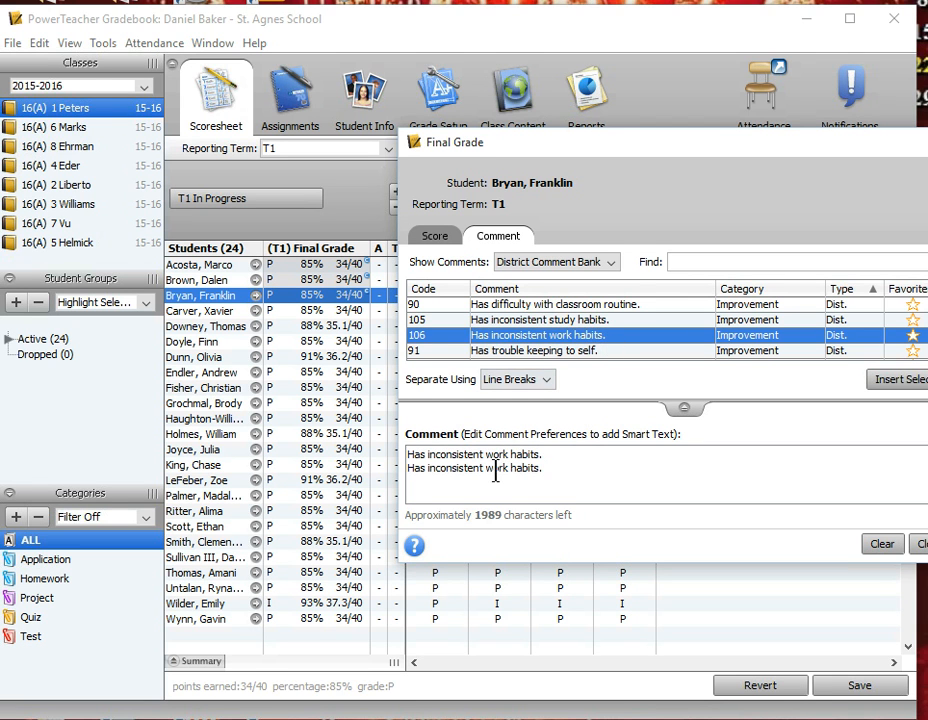
Delete both "Has inconsistent work habits." lines from the third student's comment.
{"action": "left_click_drag", "start_coordinate": [407, 455], "coordinate": [561, 459]}
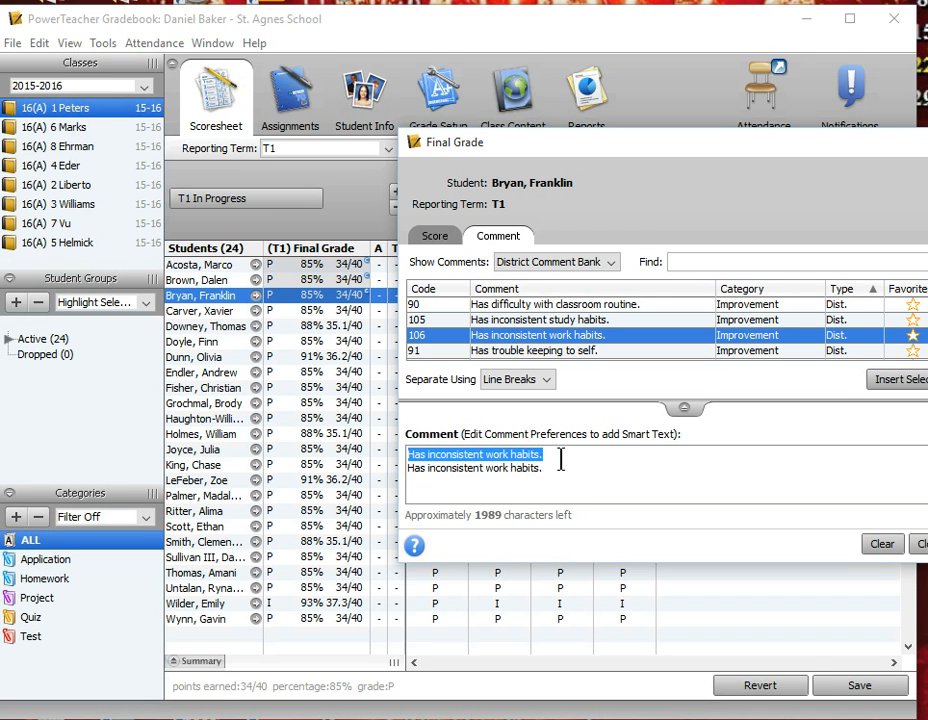
{"action": "key", "text": "Delete"}
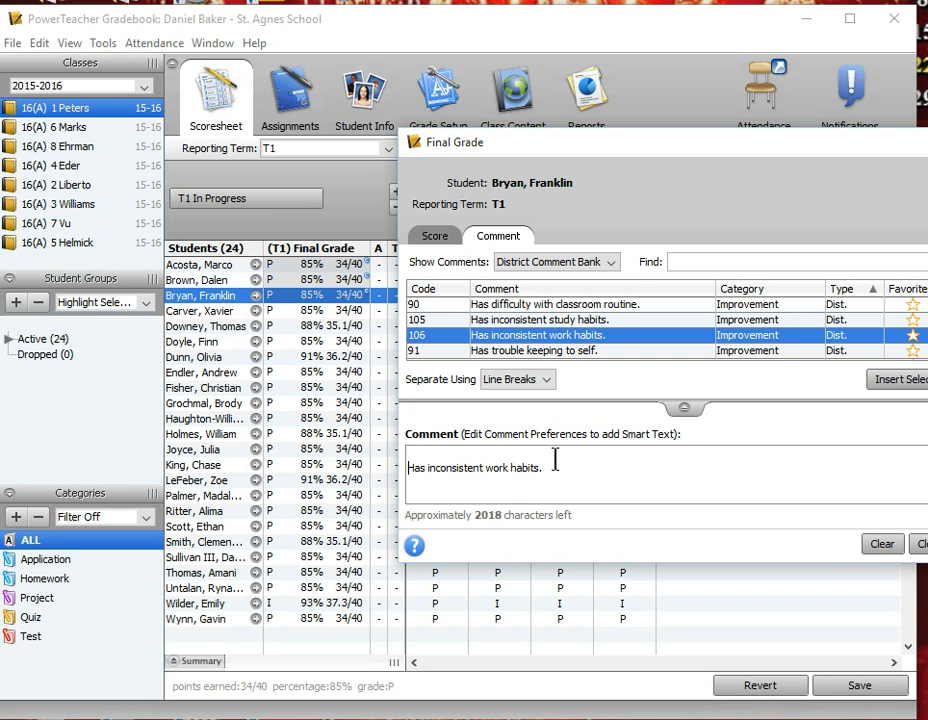
{"action": "left_click_drag", "start_coordinate": [551, 464], "coordinate": [396, 456]}
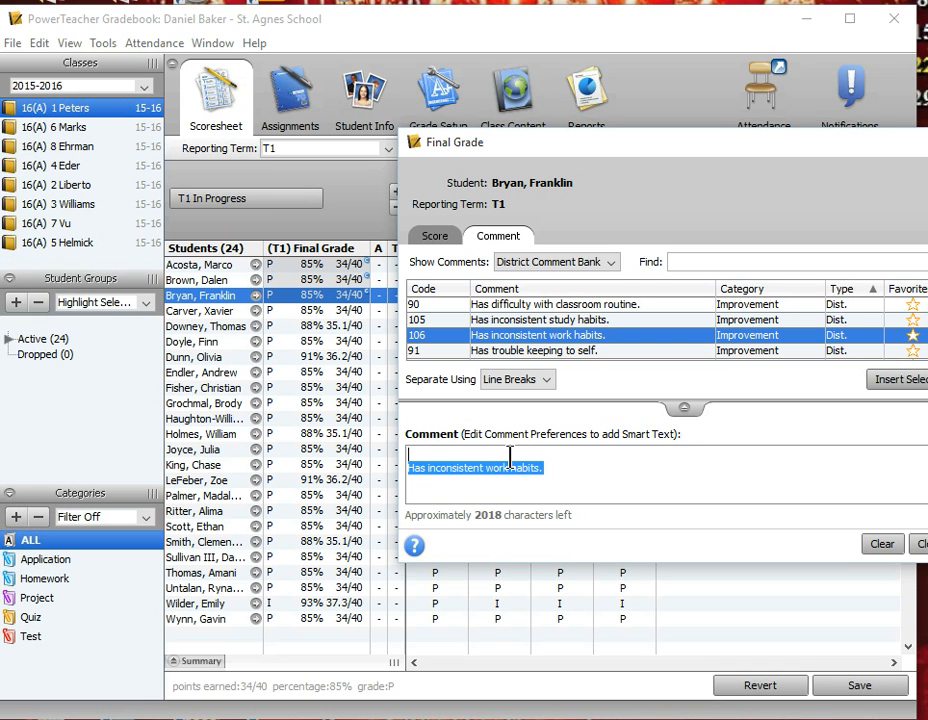
{"action": "key", "text": "Delete"}
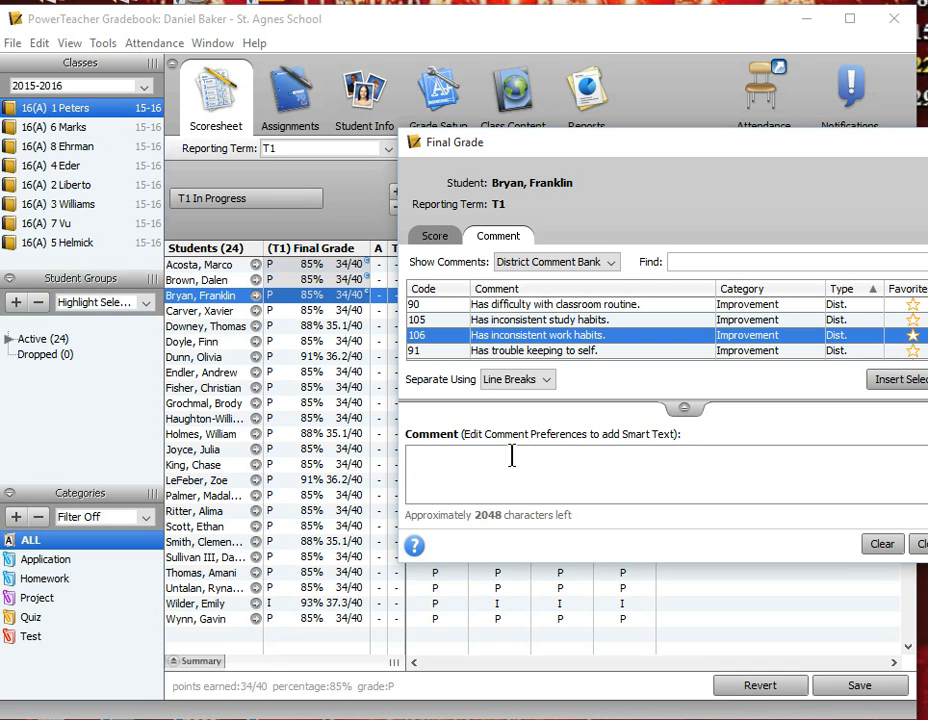
Insert the district comment "Has trouble keeping to self." twice into the third student's final grade comment.
{"action": "left_click", "coordinate": [598, 352]}
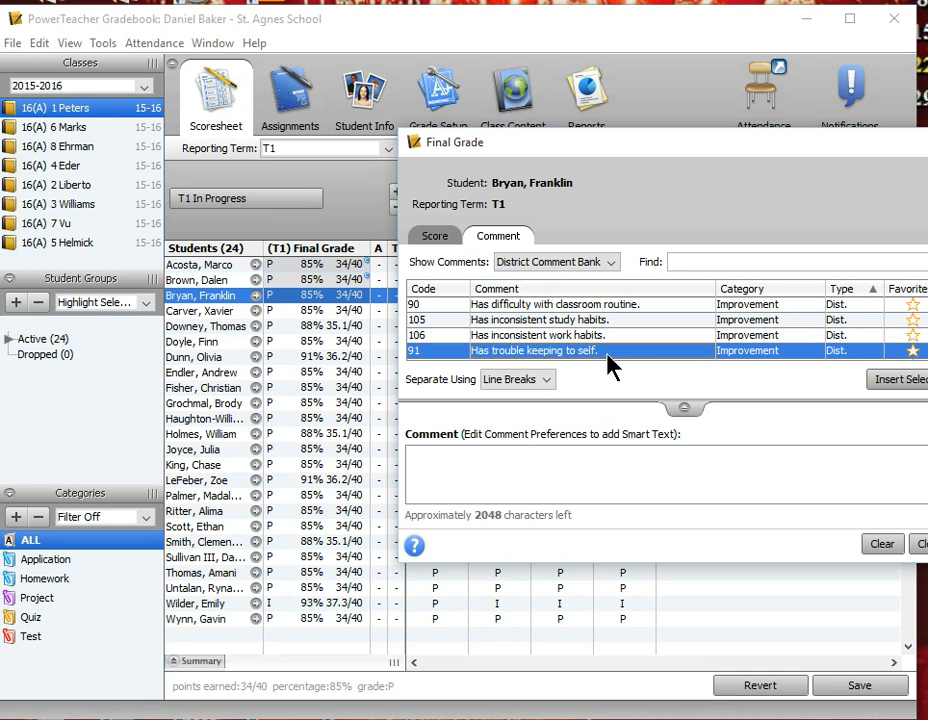
{"action": "double_click", "coordinate": [617, 352]}
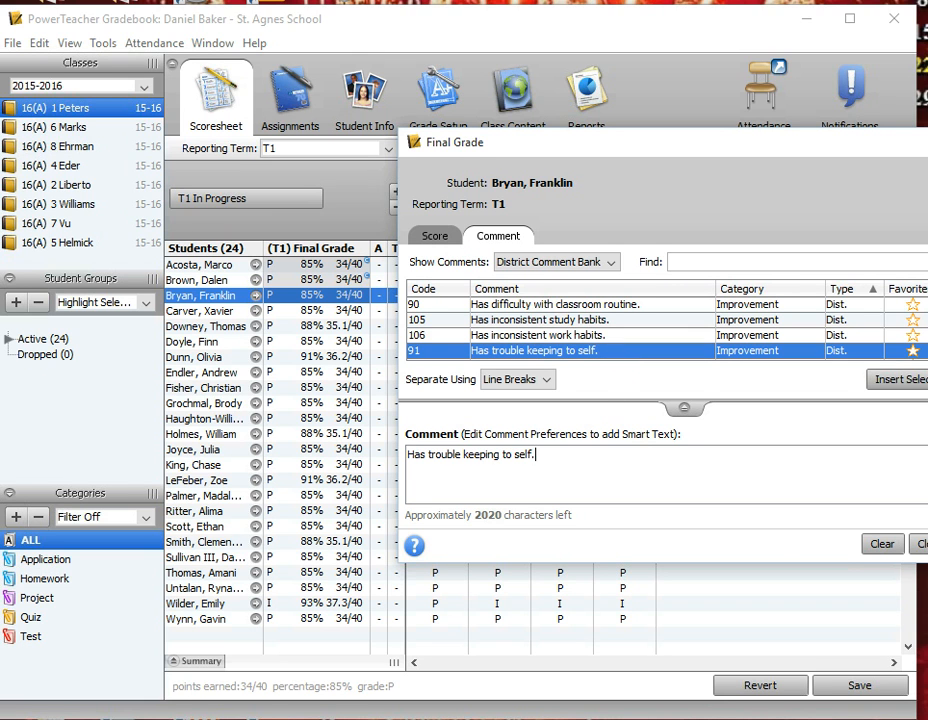
{"action": "left_click", "coordinate": [922, 381]}
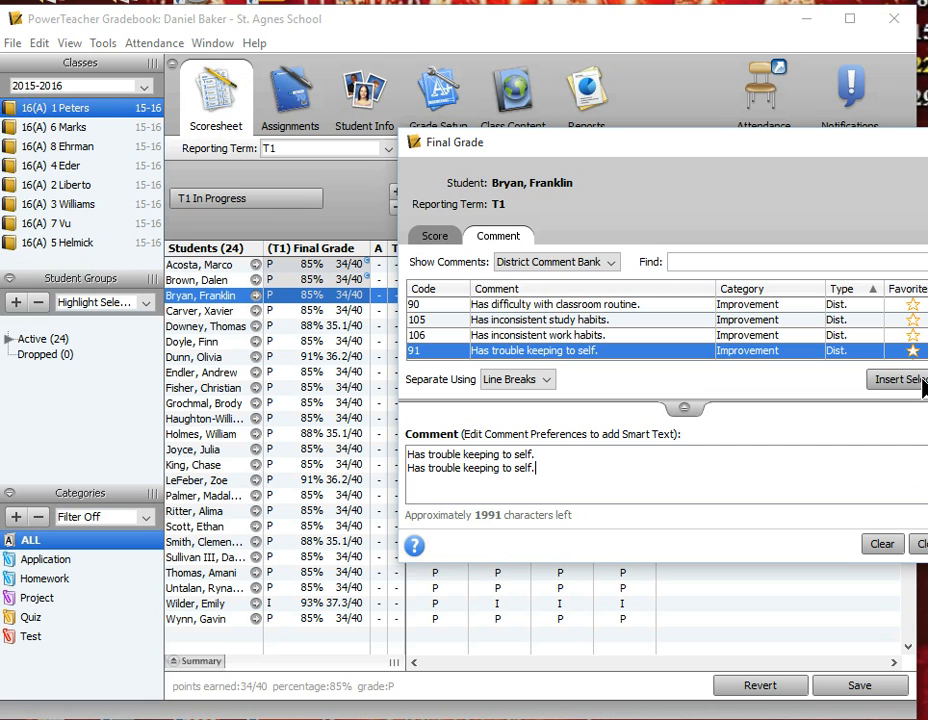
Insert the district comment "Has inconsistent work habits." for the last student in the list, and select the student just above.
{"action": "left_click", "coordinate": [305, 311]}
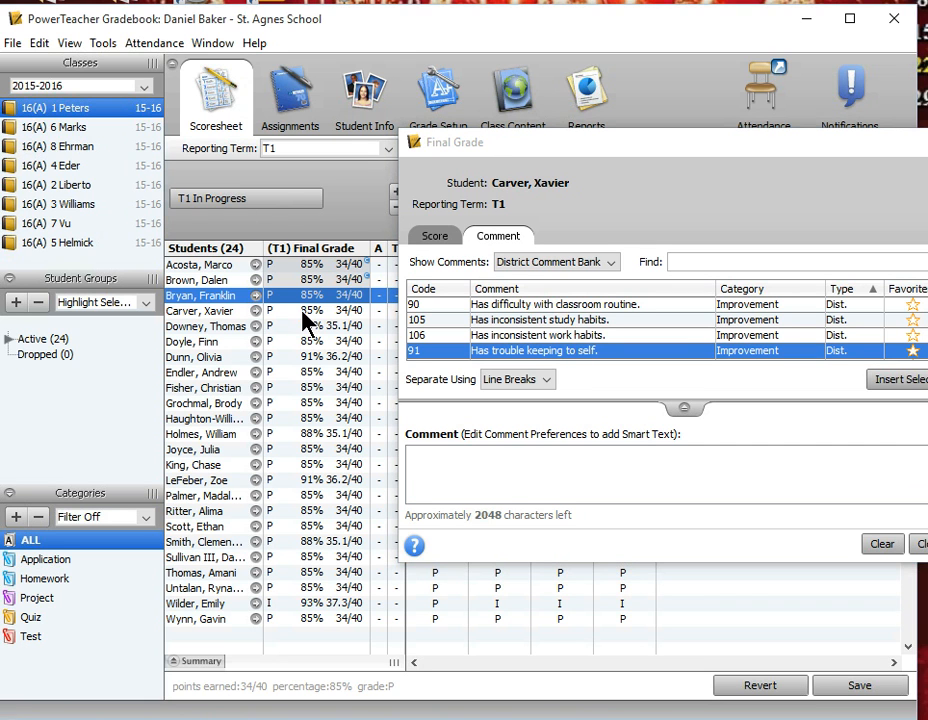
{"action": "left_click", "coordinate": [270, 619]}
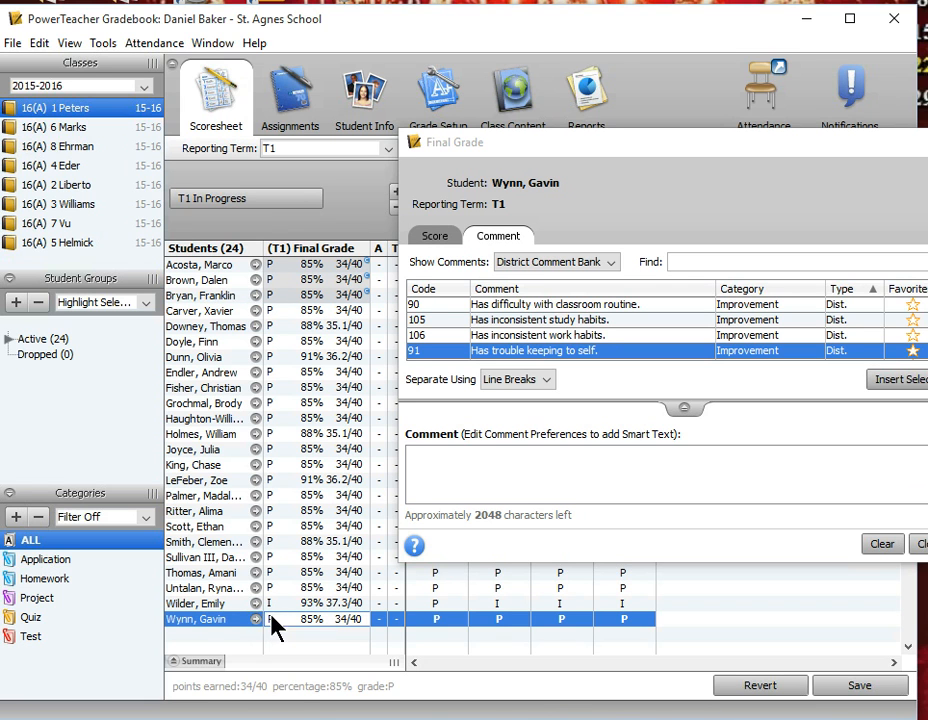
{"action": "left_click", "coordinate": [598, 337]}
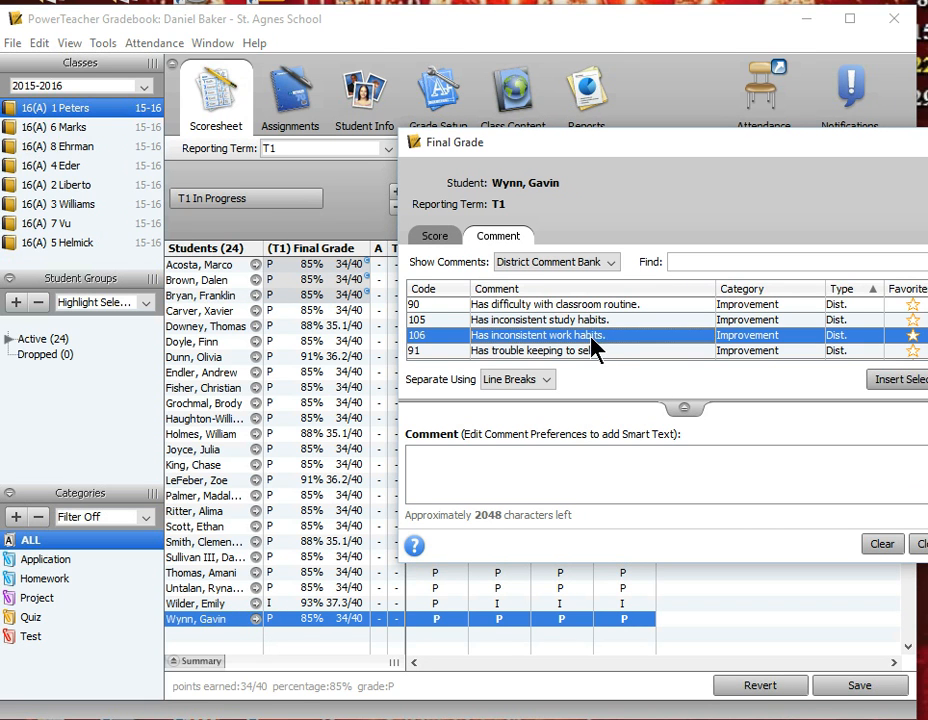
{"action": "double_click", "coordinate": [598, 337]}
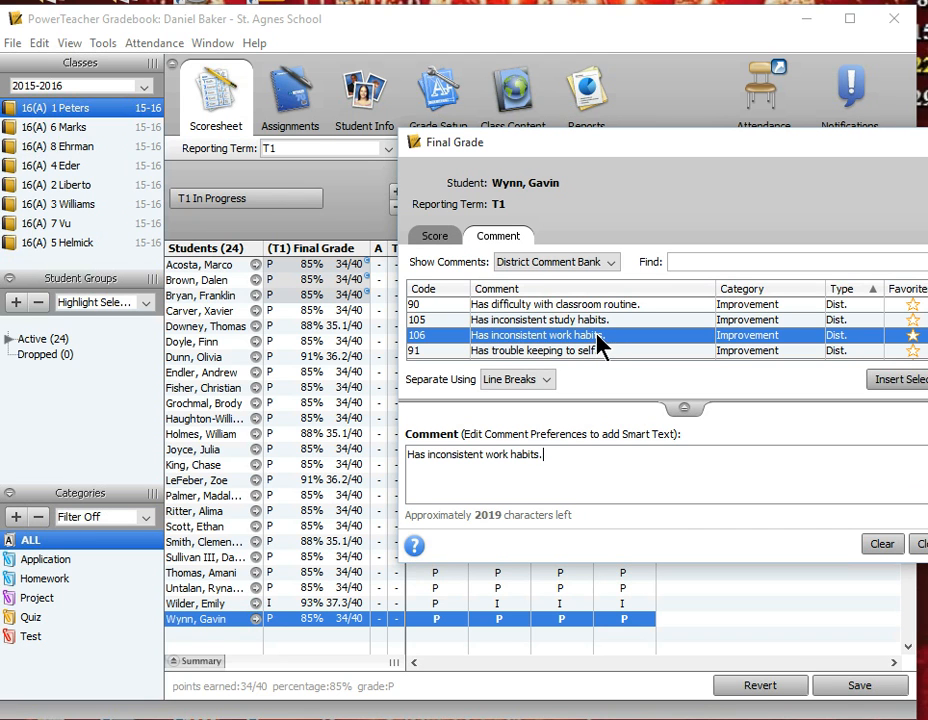
{"action": "left_click", "coordinate": [240, 603]}
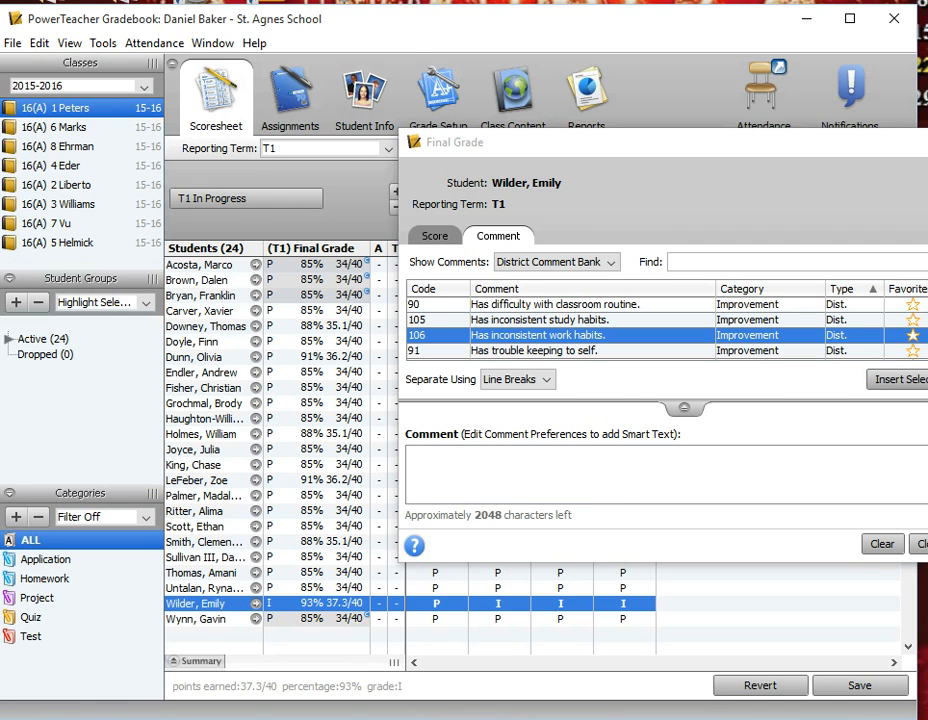
Close the comment editor, switch to the final grades view without saving the modified scores, and return to the assignments view.
{"action": "left_click", "coordinate": [921, 543]}
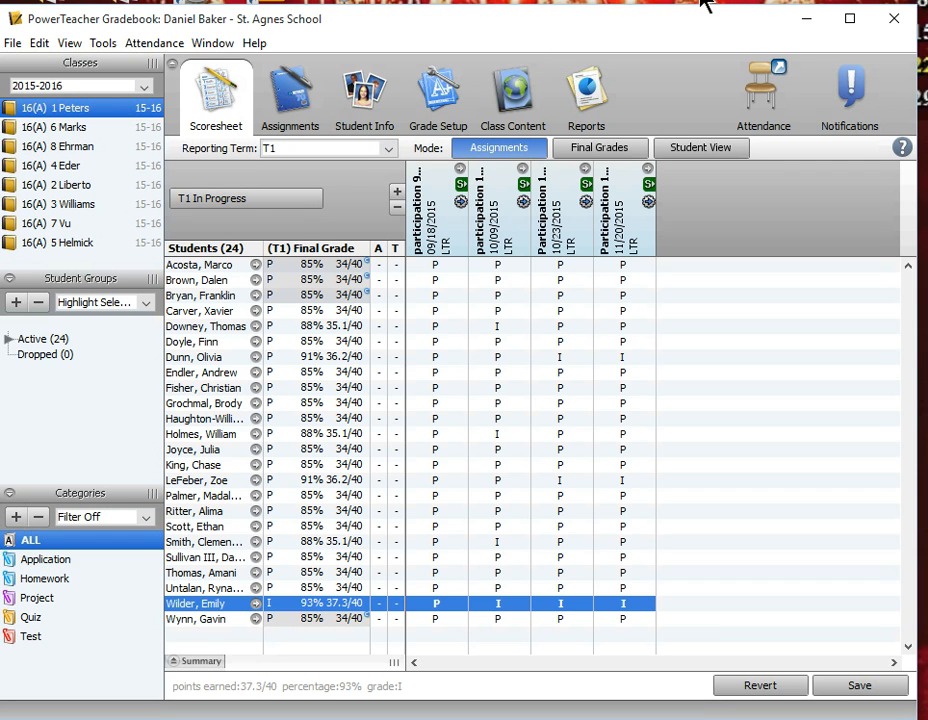
{"action": "left_click", "coordinate": [606, 150]}
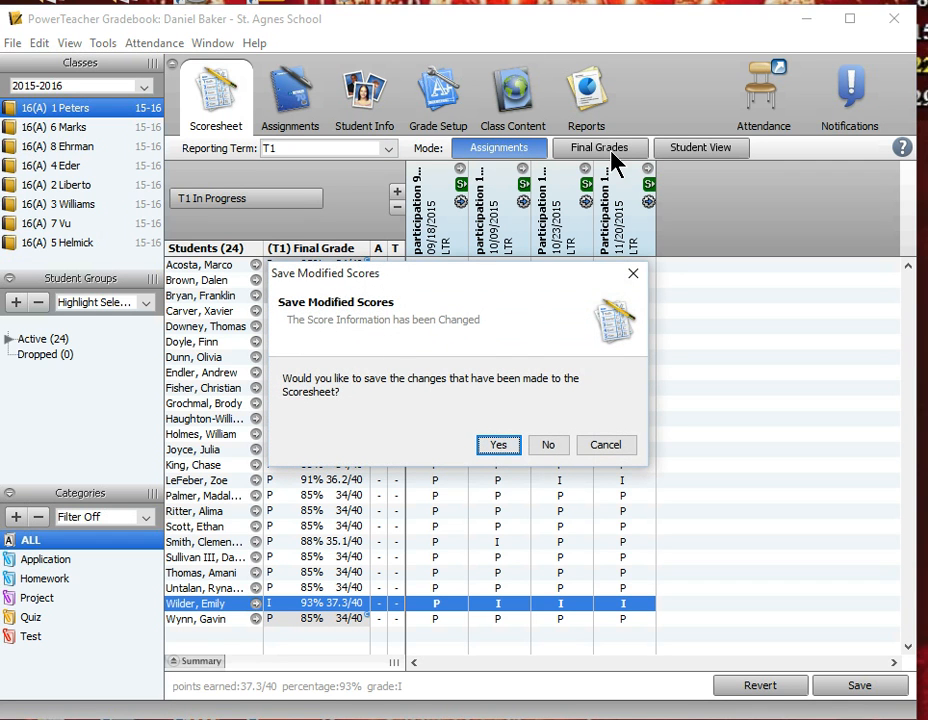
{"action": "left_click", "coordinate": [549, 446]}
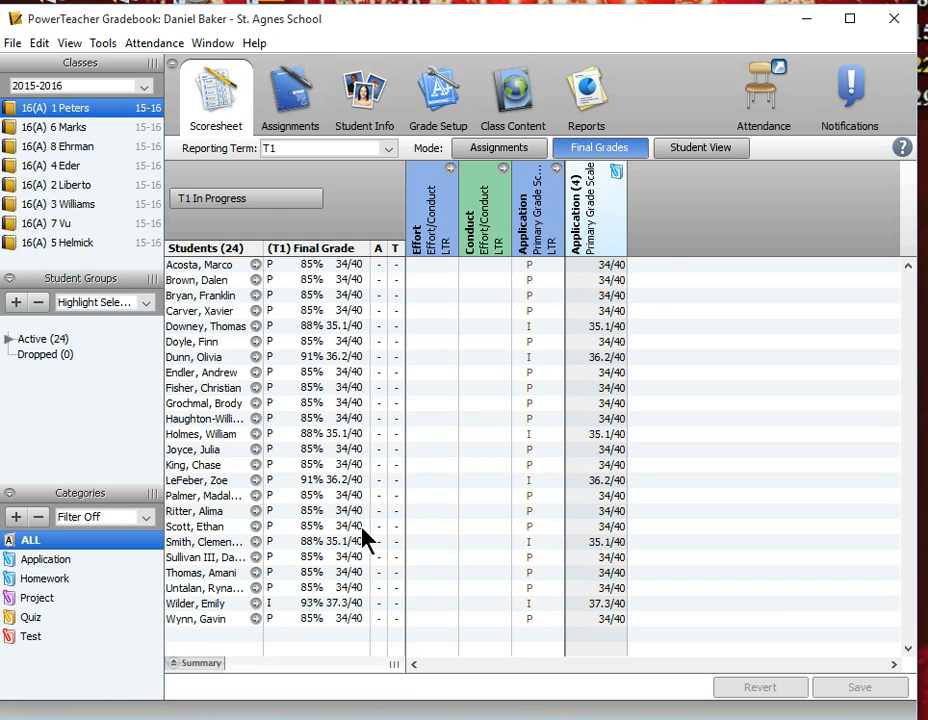
{"action": "left_click", "coordinate": [476, 157]}
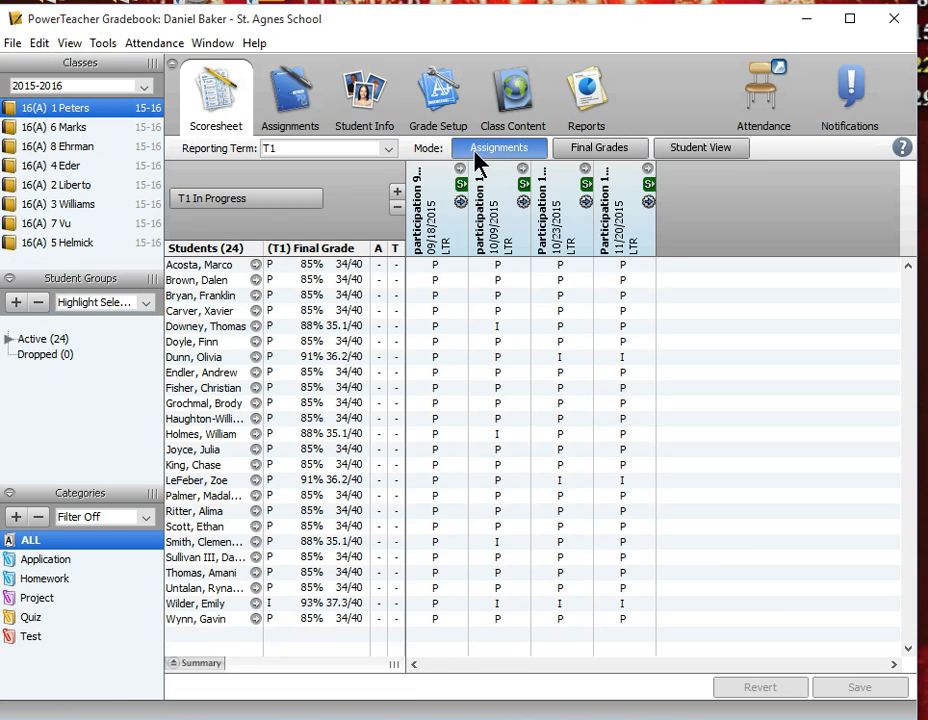
Mark the T1 final grades as complete, leaving the status comment empty.
{"action": "left_click", "coordinate": [236, 203]}
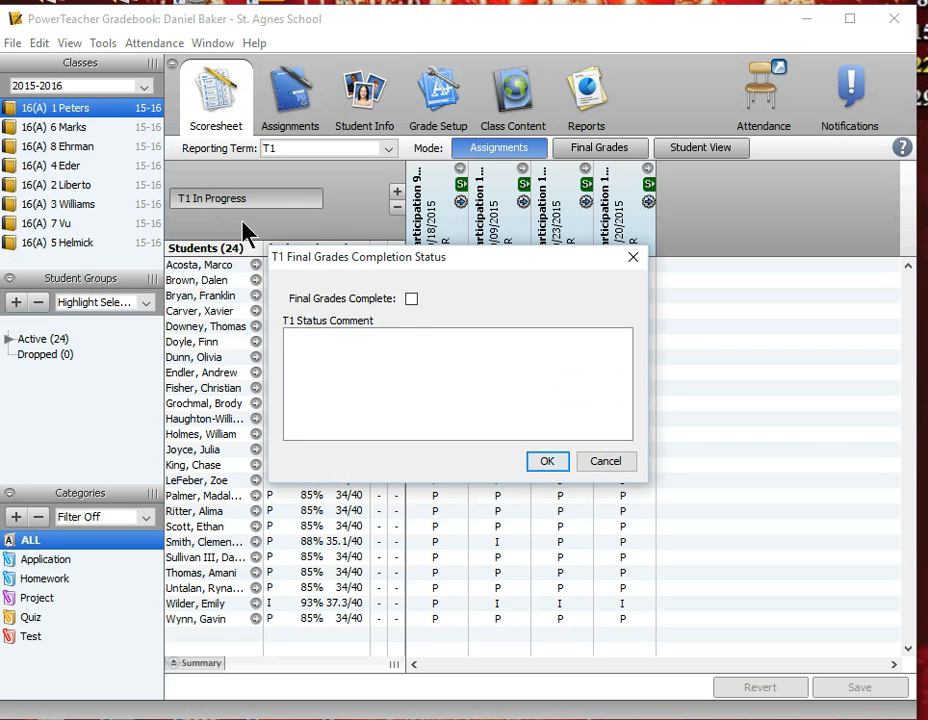
{"action": "left_click", "coordinate": [411, 299]}
{"action": "left_click", "coordinate": [553, 463]}
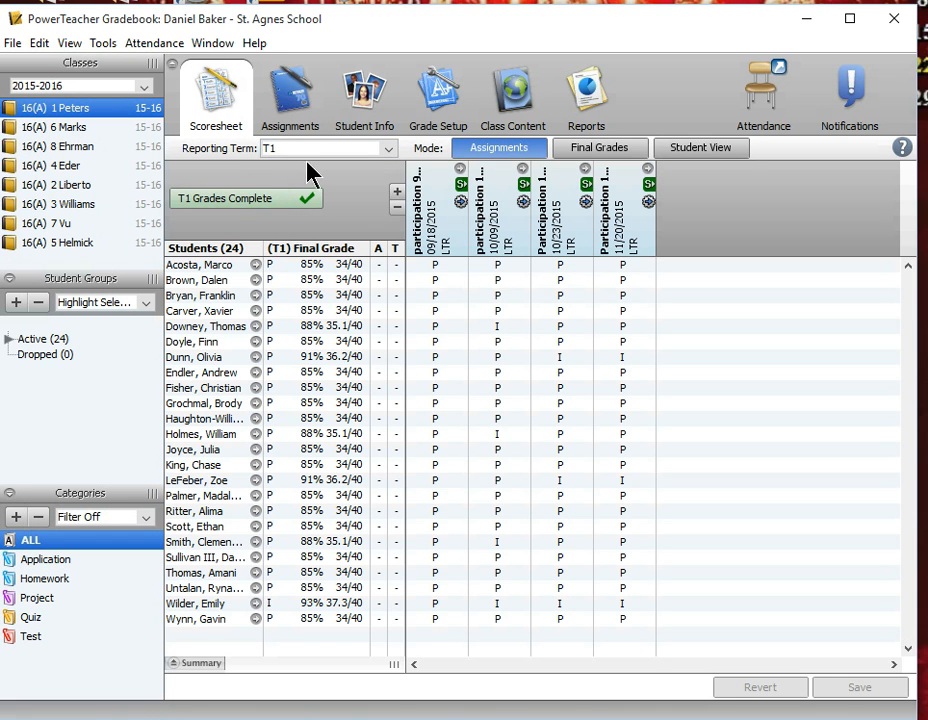
Reopen the T1 final grades completion status, clear Final Grades Complete, and dismiss the dialog without applying the change.
{"action": "left_click", "coordinate": [281, 210]}
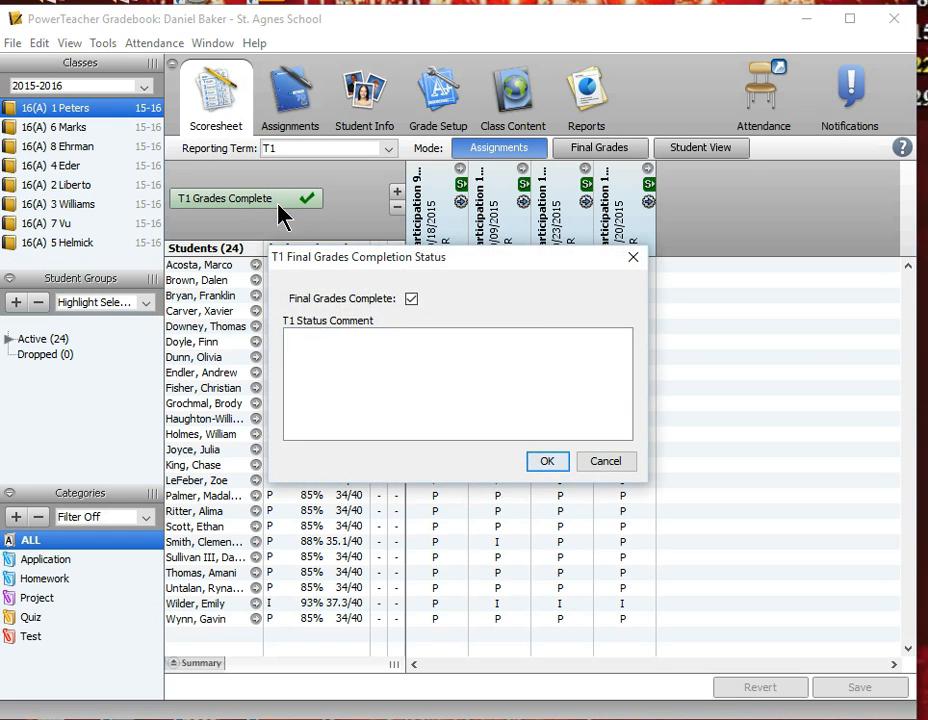
{"action": "left_click", "coordinate": [413, 297]}
{"action": "left_click", "coordinate": [634, 260]}
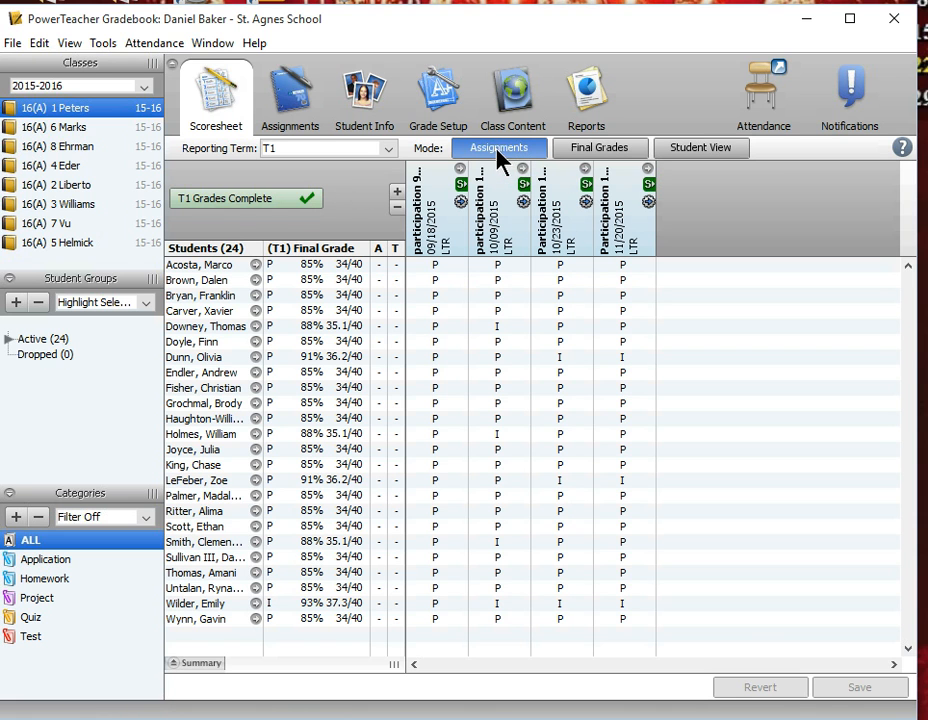
Start a new assignment, select its due date, and close the form without creating the assignment.
{"action": "left_click", "coordinate": [397, 195]}
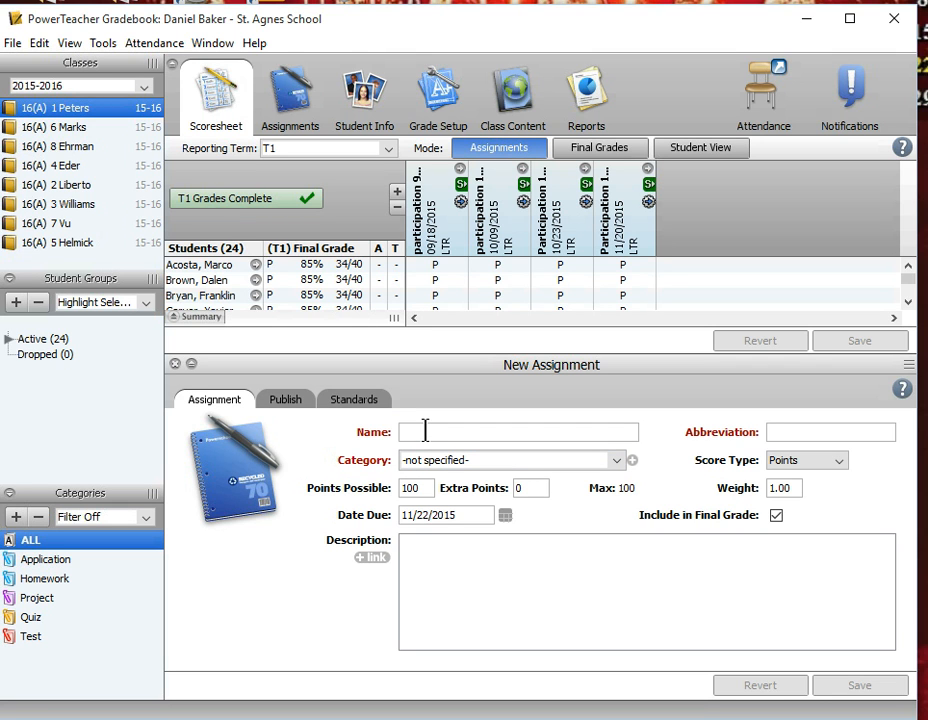
{"action": "left_click", "coordinate": [431, 514]}
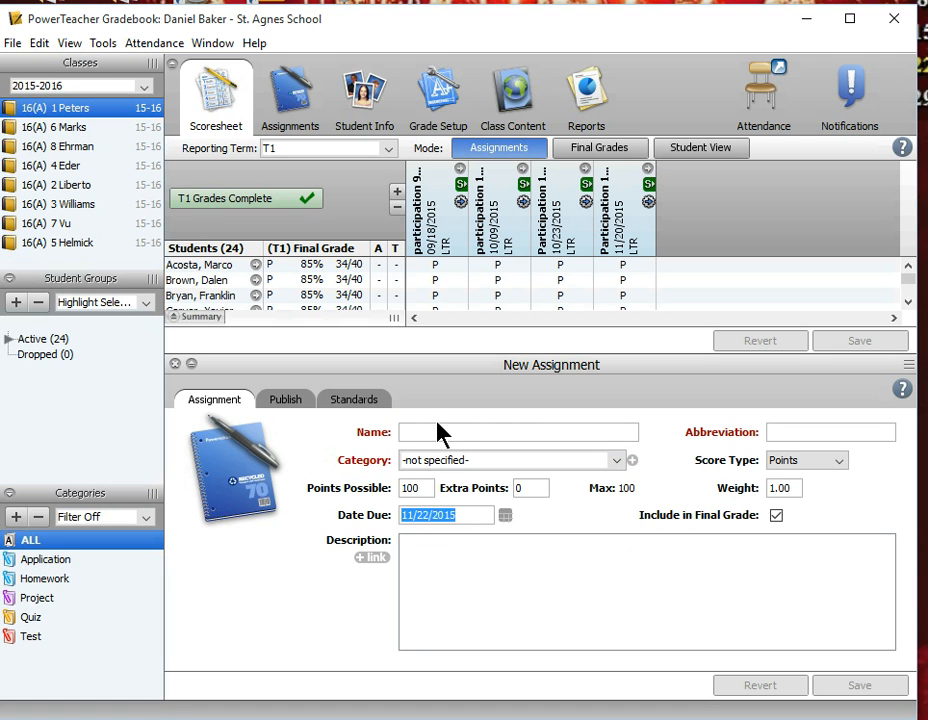
{"action": "left_click", "coordinate": [175, 365]}
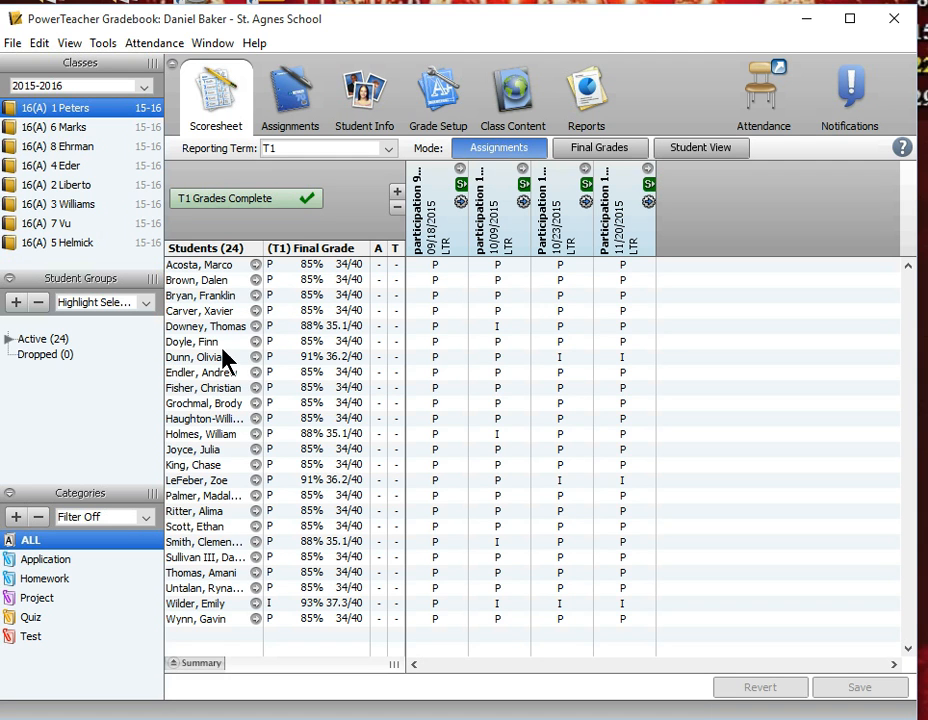